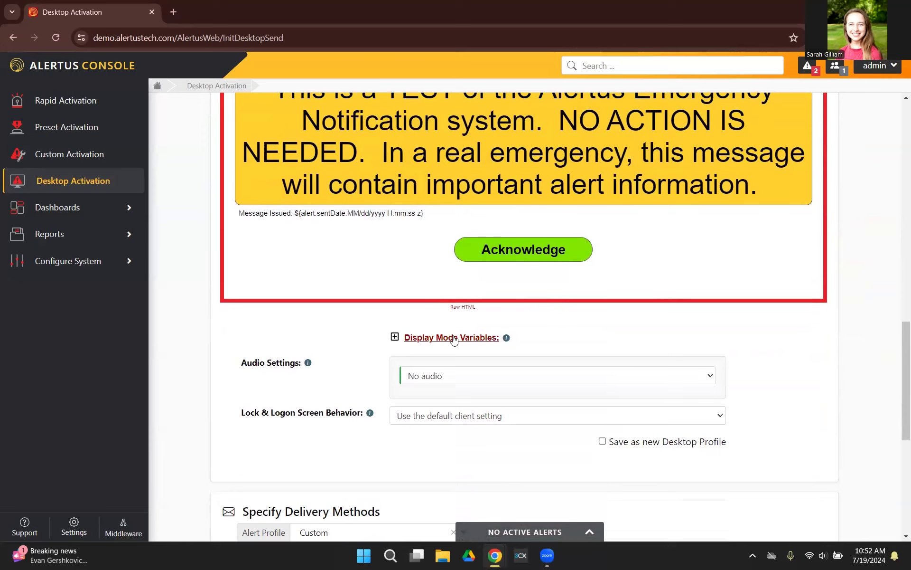
- Expand the display mode variables and set the Blink Color to green #0ec435
left_click(454, 338)
scroll(569, 370, "down", 3)
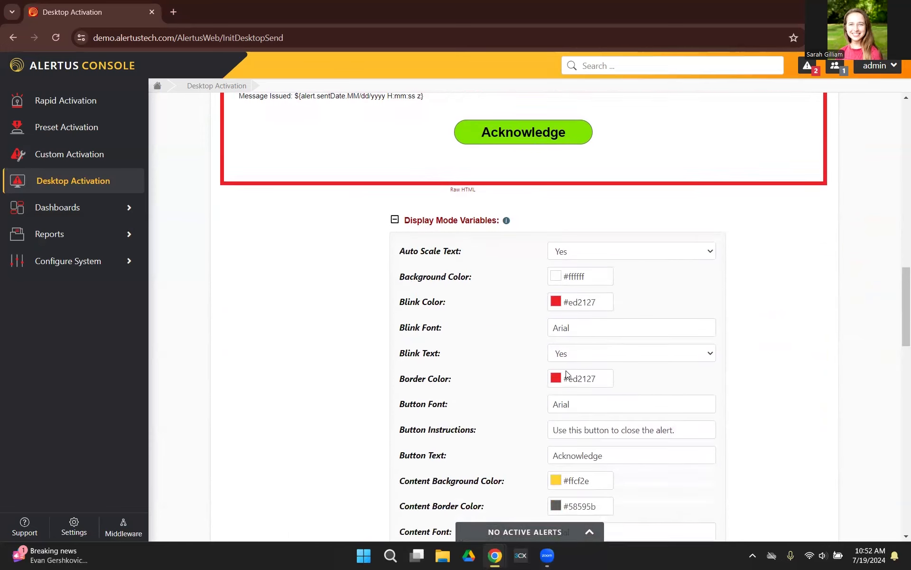
scroll(595, 348, "down", 5)
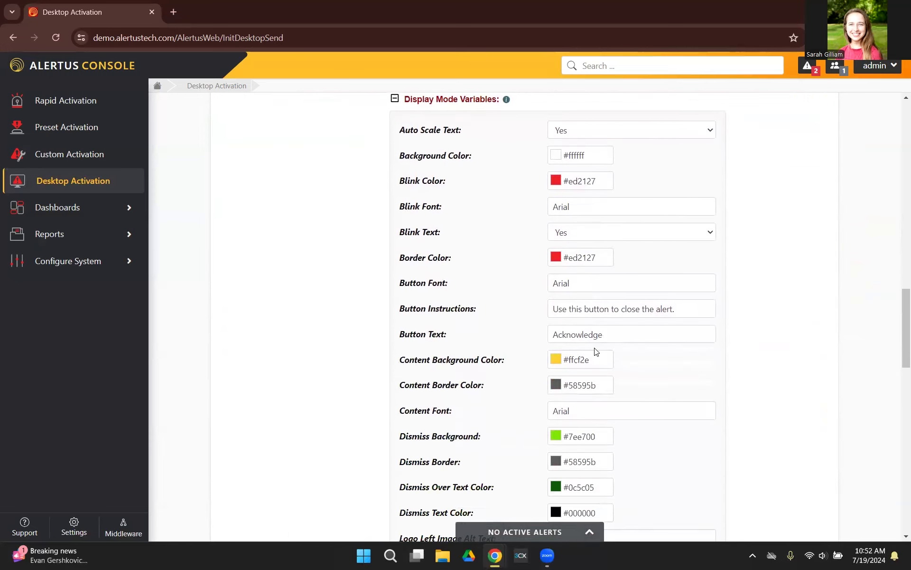
scroll(595, 349, "up", 9)
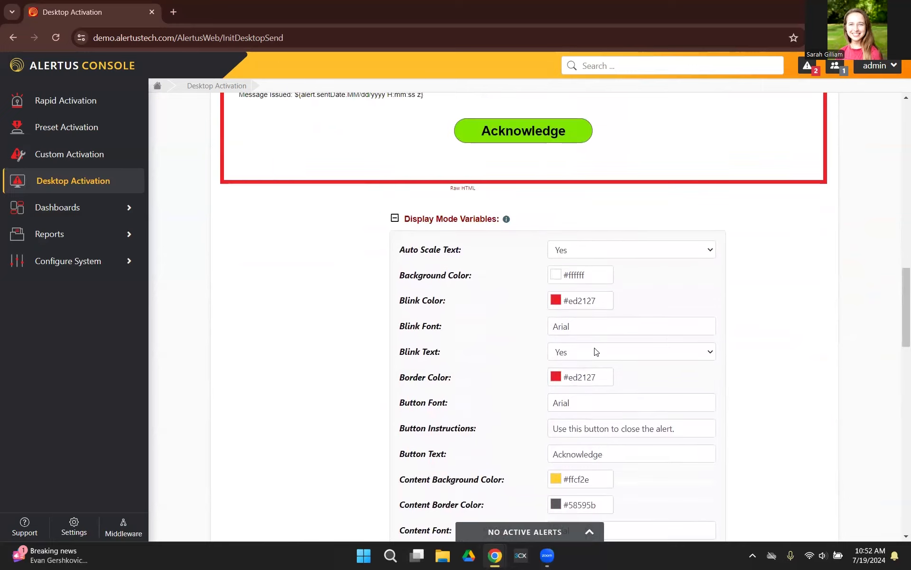
scroll(535, 179, "up", 3)
scroll(588, 269, "down", 6)
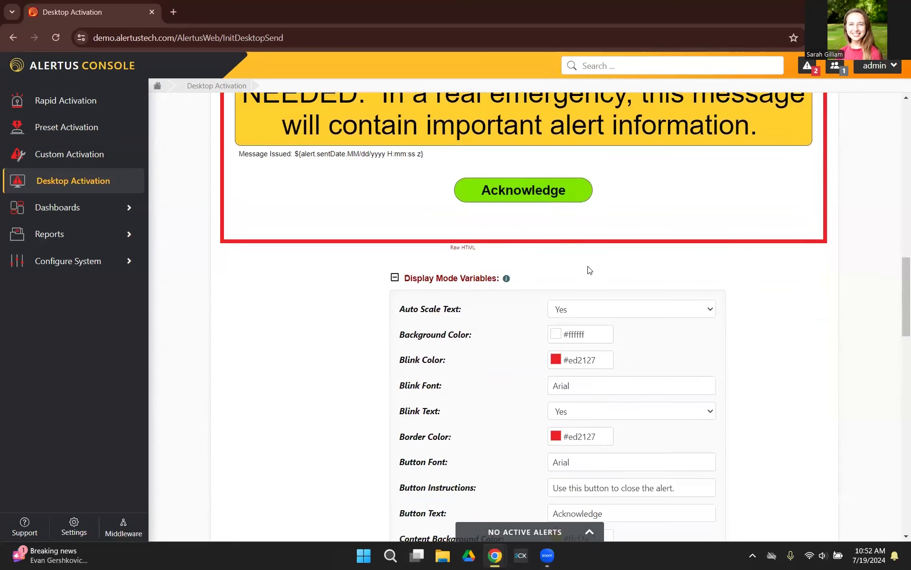
left_click(584, 242)
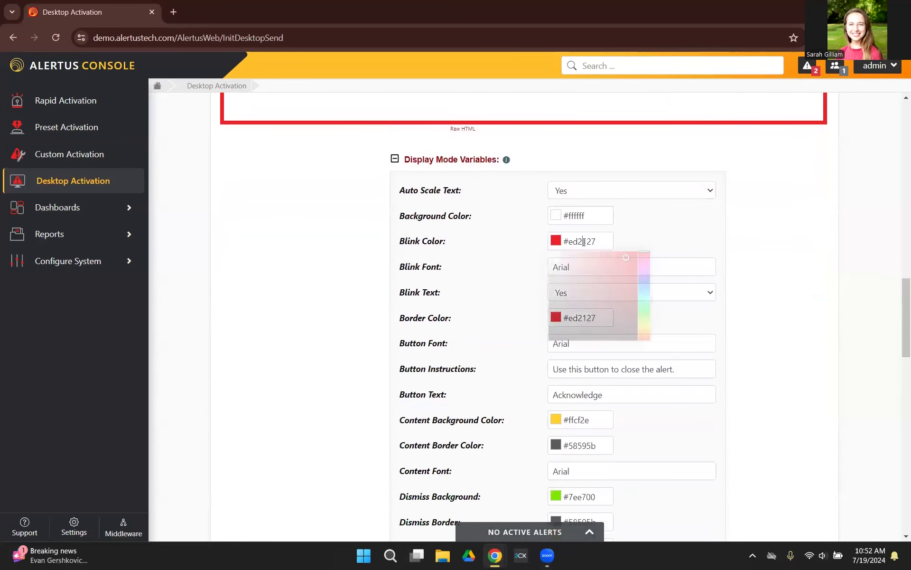
left_click(641, 300)
left_click(631, 270)
left_click(656, 216)
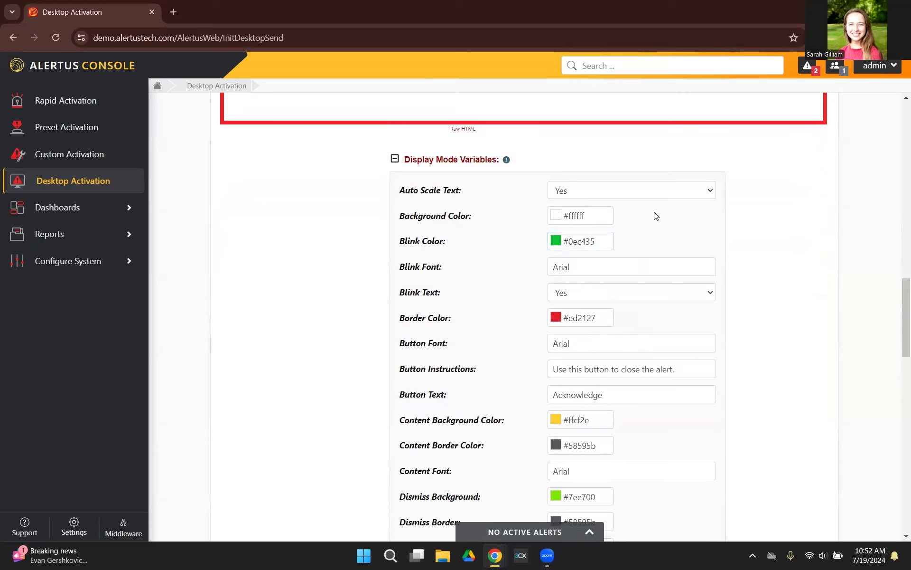
- Set the Border Color to green #0b9e1a and check it in the alert preview
left_click(572, 317)
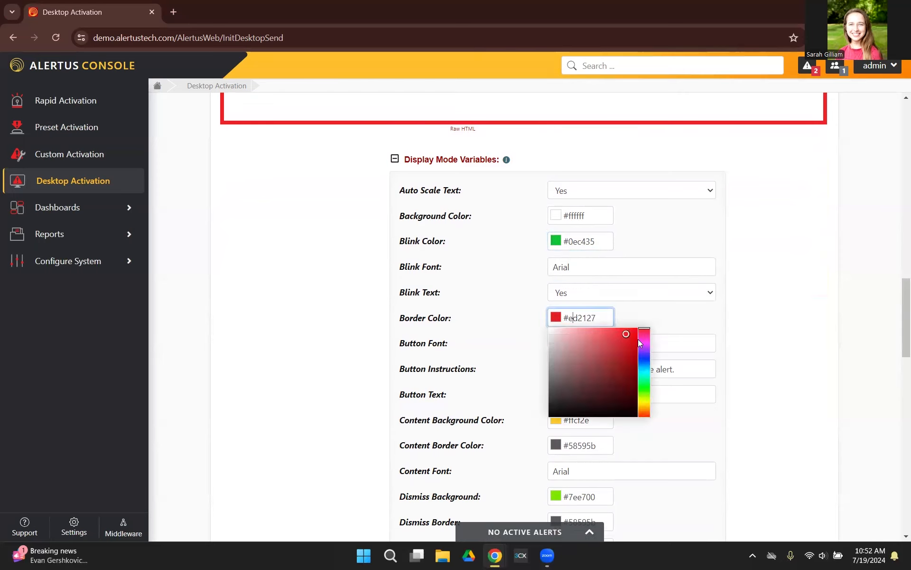
left_click(642, 385)
left_click(633, 363)
left_click(661, 316)
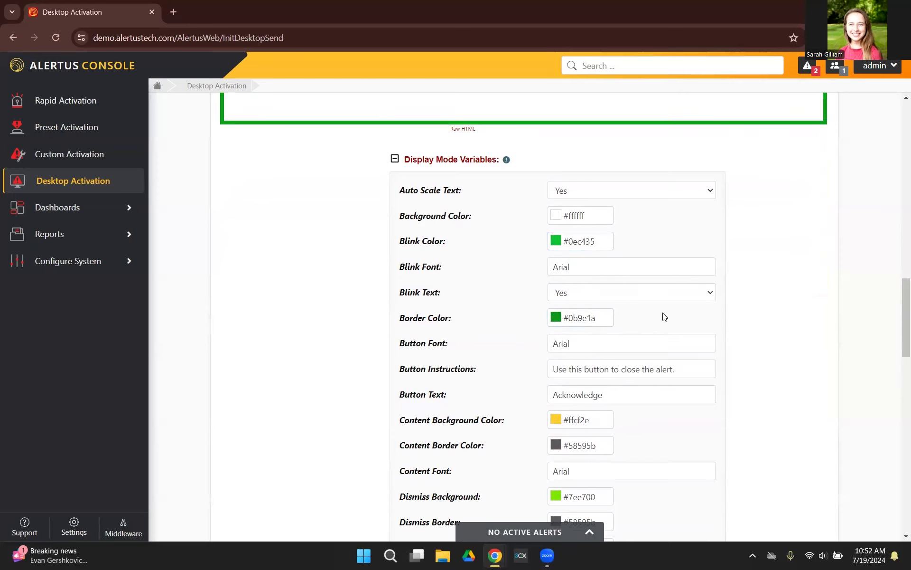
scroll(660, 317, "up", 4)
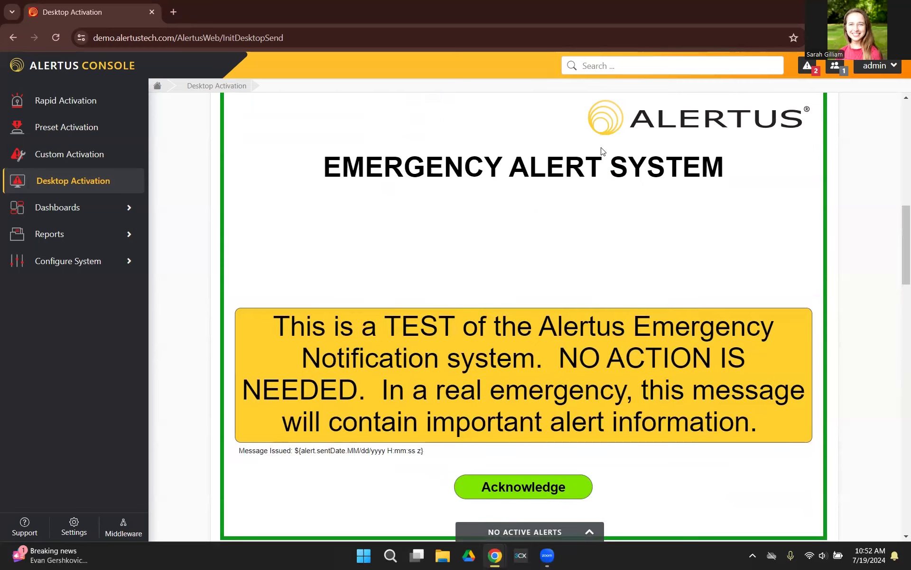
- Set the Logo Left Image to the green brush checkmark from the uploaded images and check the alert preview
scroll(582, 238, "down", 10)
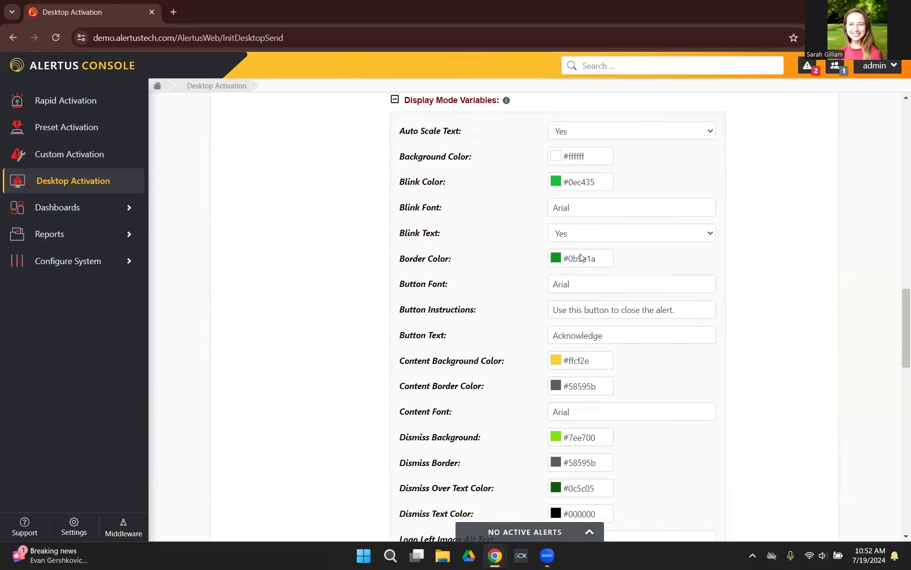
scroll(591, 306, "down", 3)
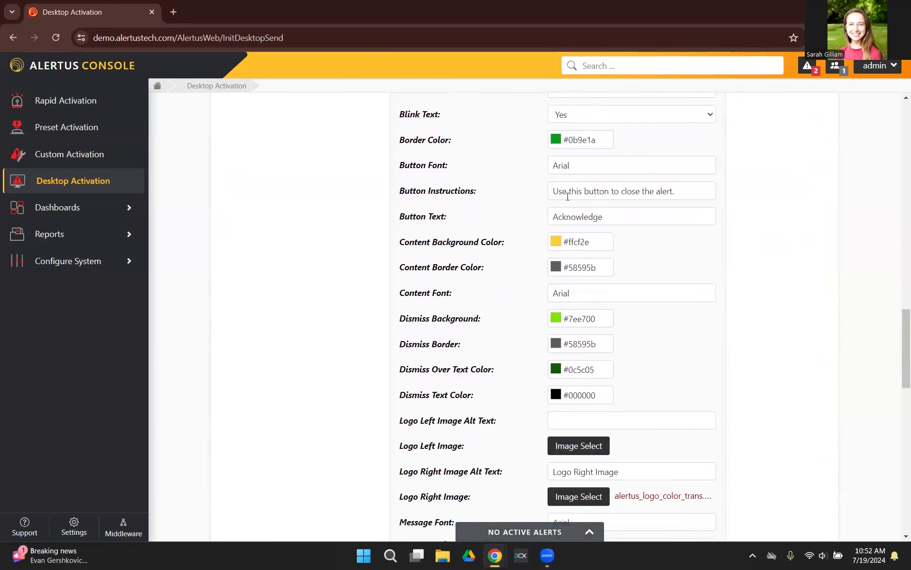
scroll(615, 339, "down", 4)
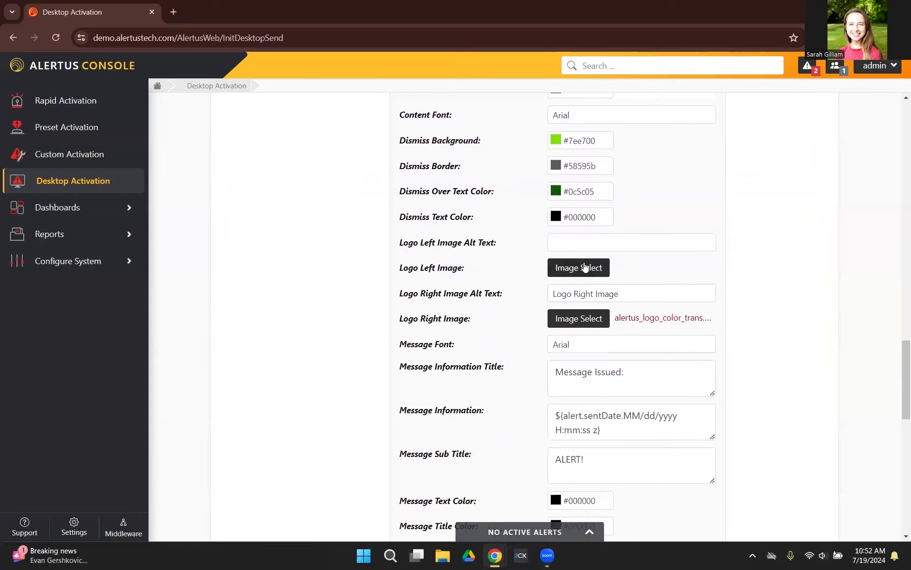
left_click(583, 266)
scroll(491, 252, "down", 4)
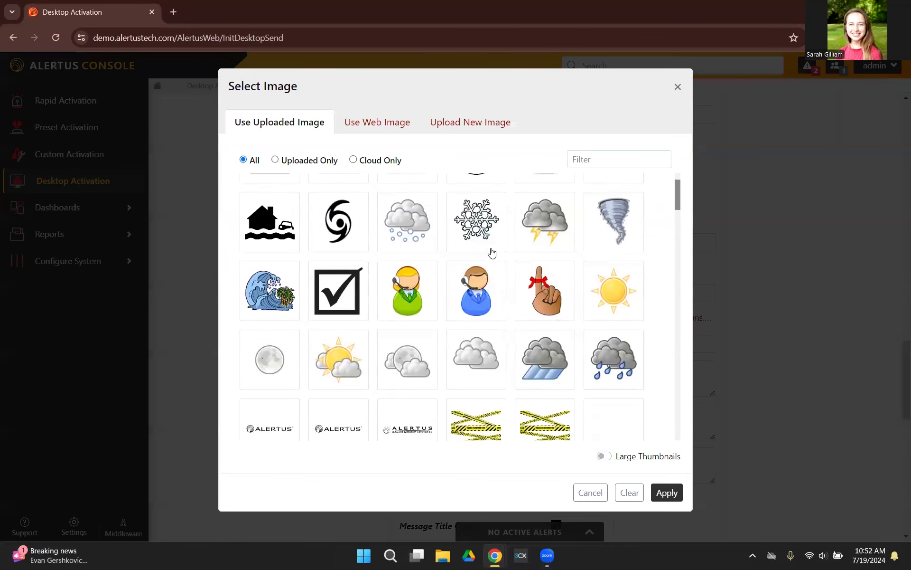
scroll(477, 261, "down", 1)
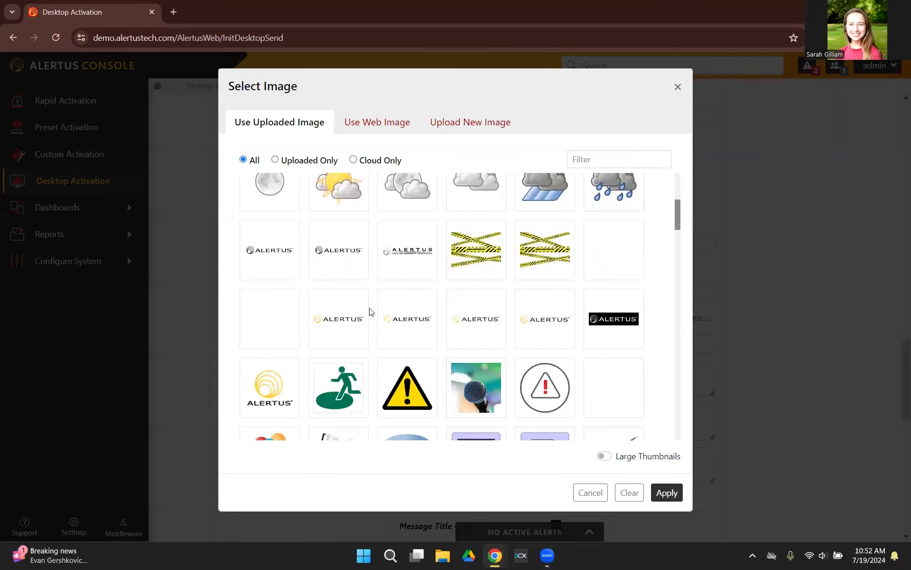
scroll(510, 326, "down", 4)
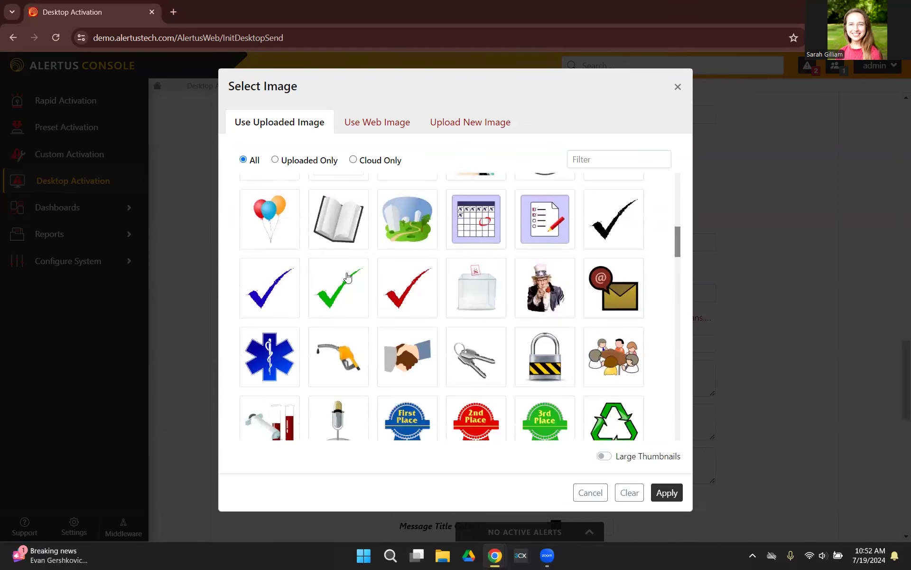
left_click(339, 287)
left_click(667, 492)
scroll(568, 352, "up", 10)
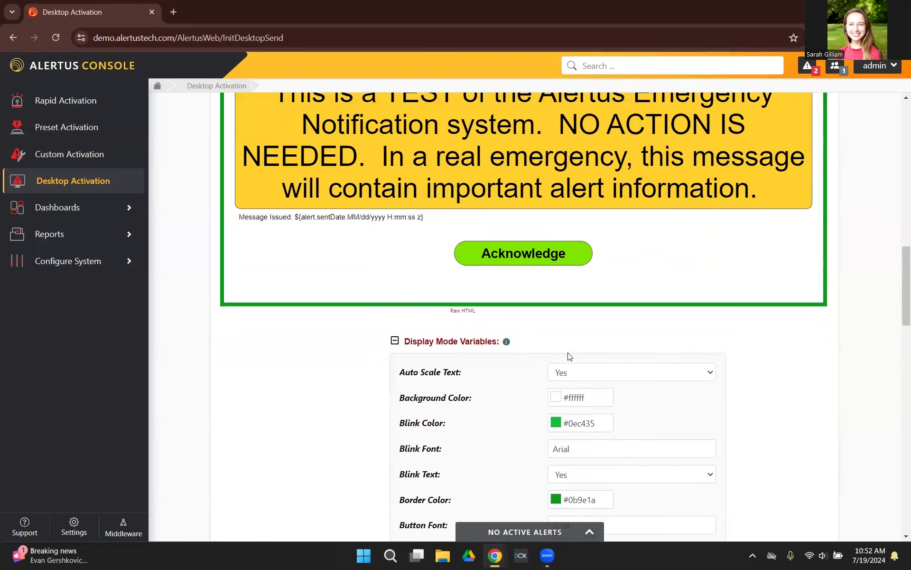
scroll(276, 196, "up", 2)
scroll(410, 289, "down", 12)
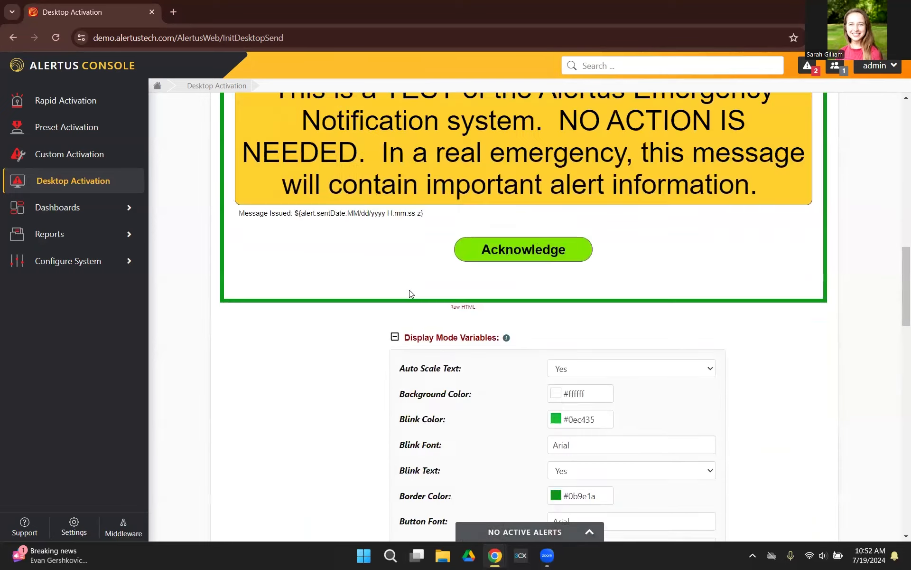
- Review the web image and new image upload options for the Logo Left Image
scroll(411, 294, "down", 5)
left_click(585, 325)
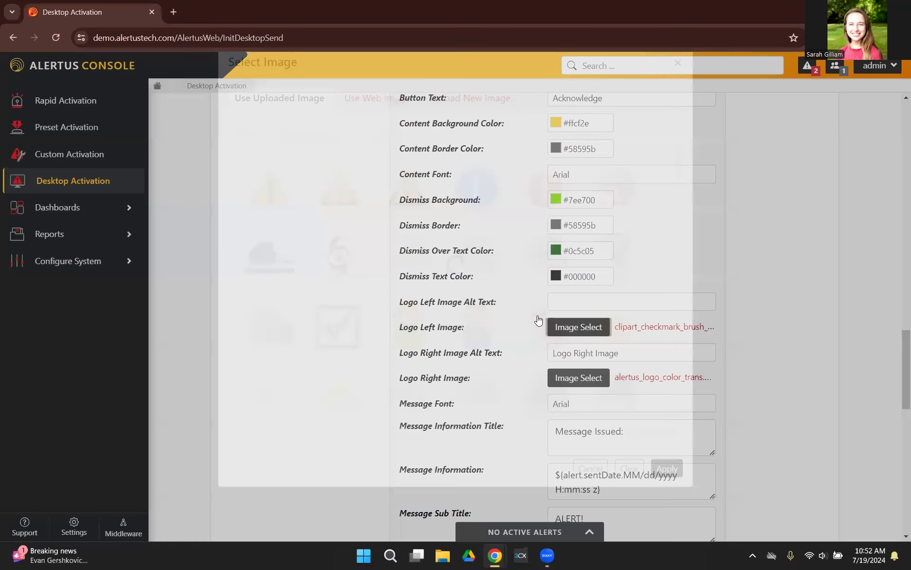
left_click(390, 128)
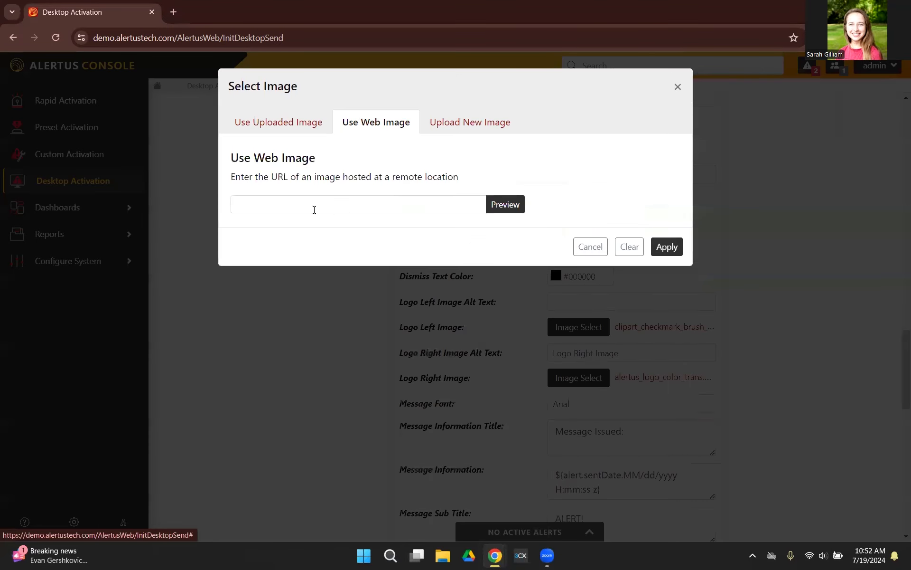
left_click(475, 122)
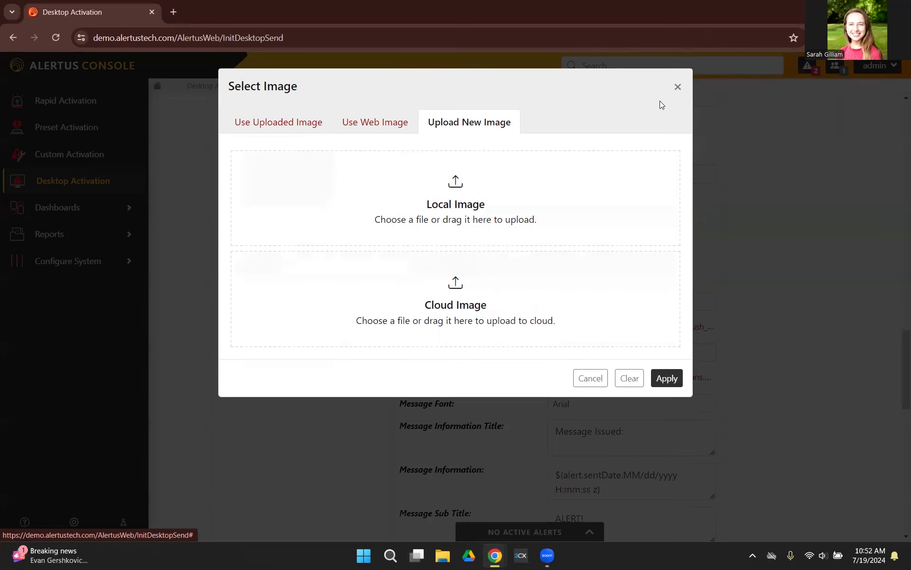
left_click(677, 87)
- Replace the Message Sub Title text with TEST
scroll(671, 318, "down", 3)
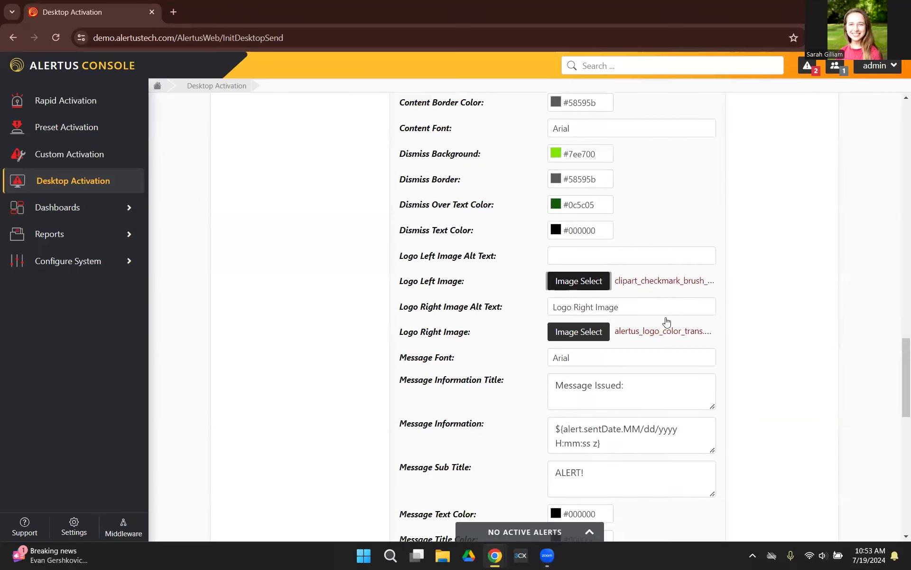
scroll(576, 360, "down", 1)
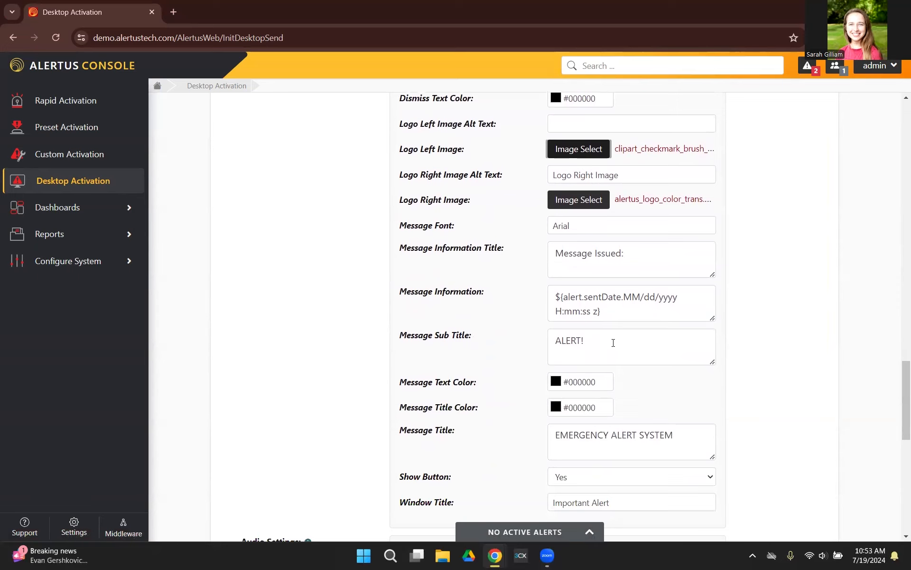
left_click_drag(613, 341, 470, 347)
type("TEST")
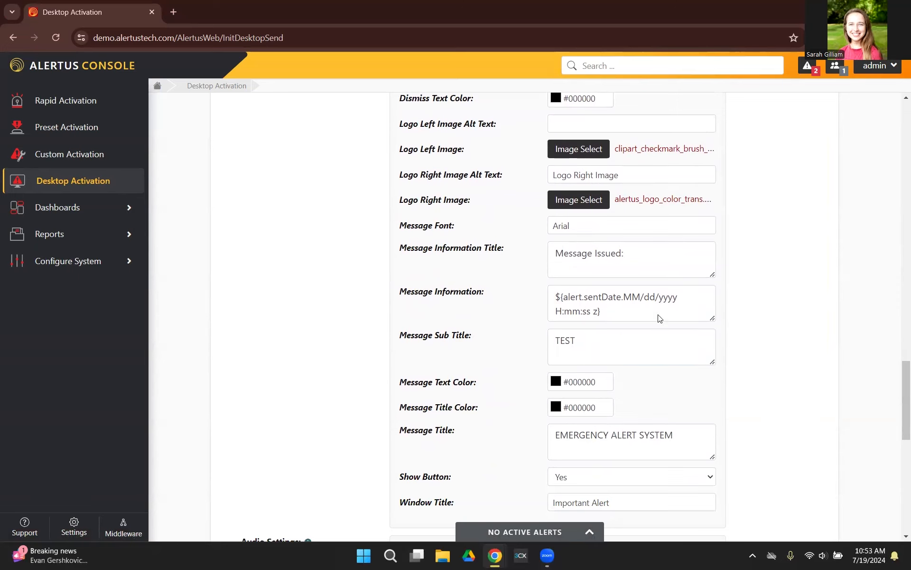
scroll(655, 313, "up", 10)
scroll(517, 342, "down", 3)
- Set the audio type to Audio File and review the available sound files and the upload or record options
scroll(512, 208, "down", 10)
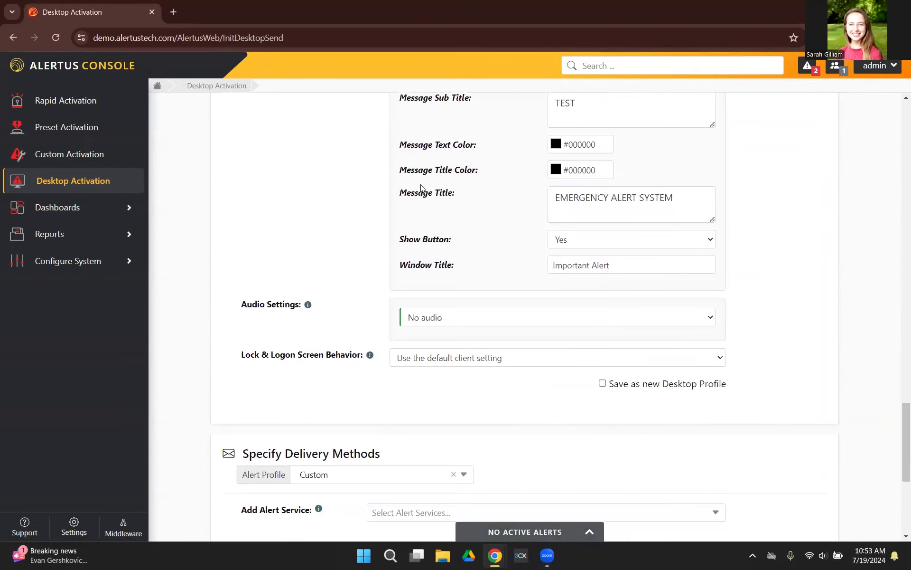
scroll(389, 201, "down", 2)
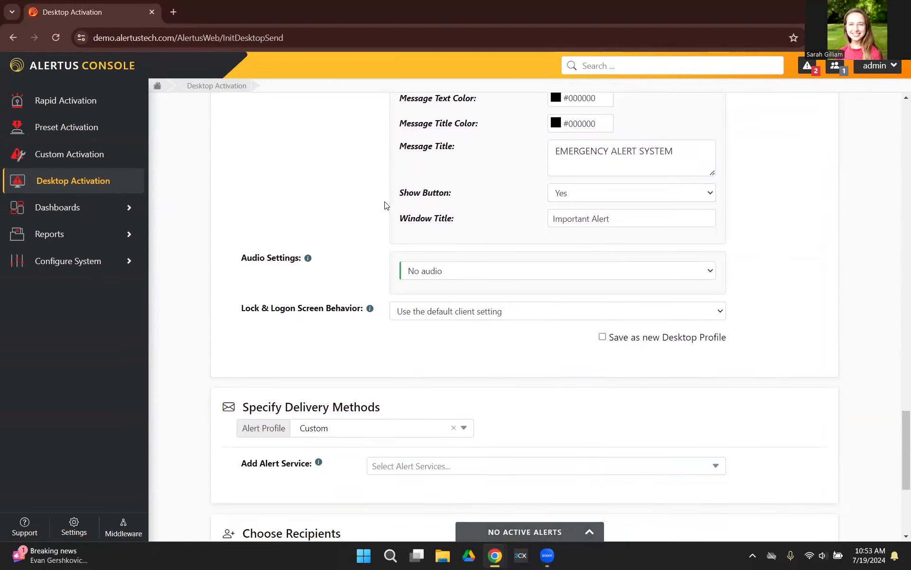
left_click(476, 262)
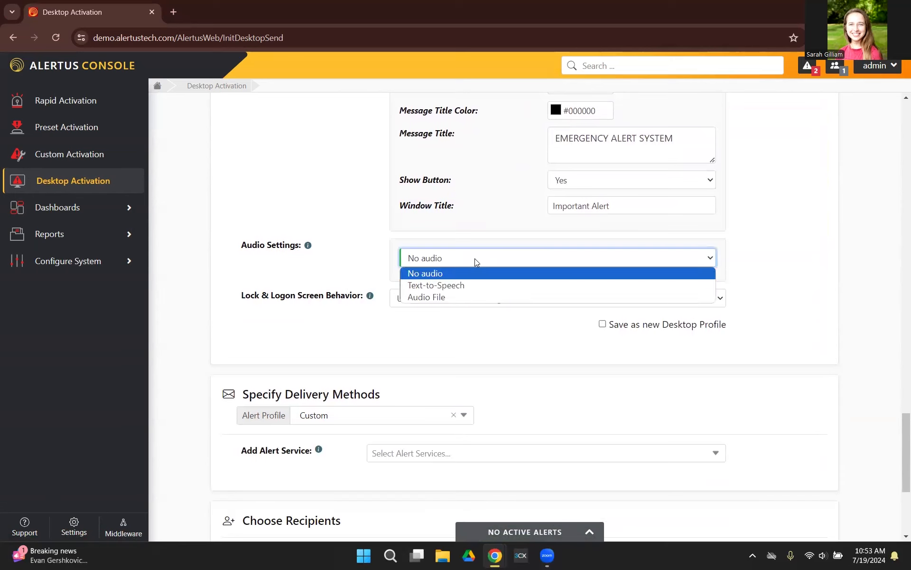
left_click(461, 294)
scroll(332, 317, "down", 1)
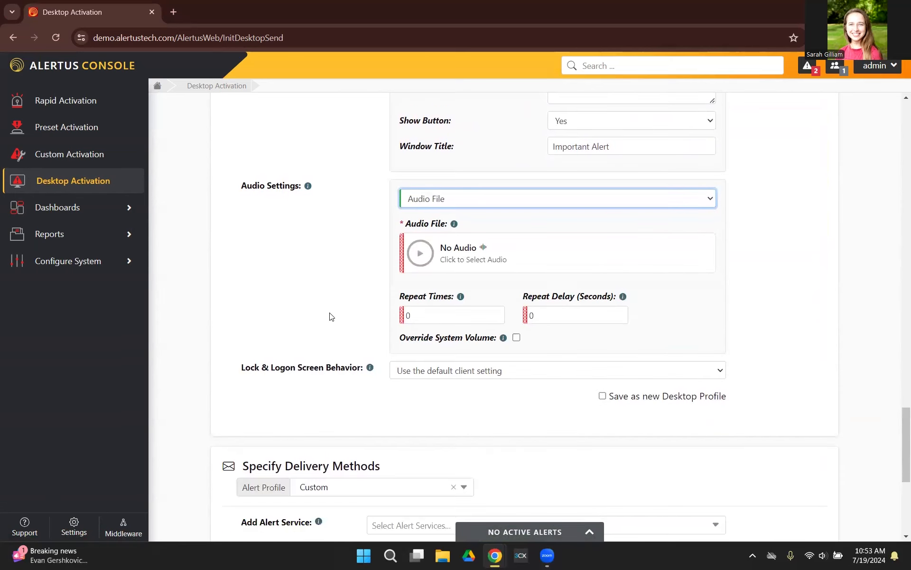
left_click(493, 261)
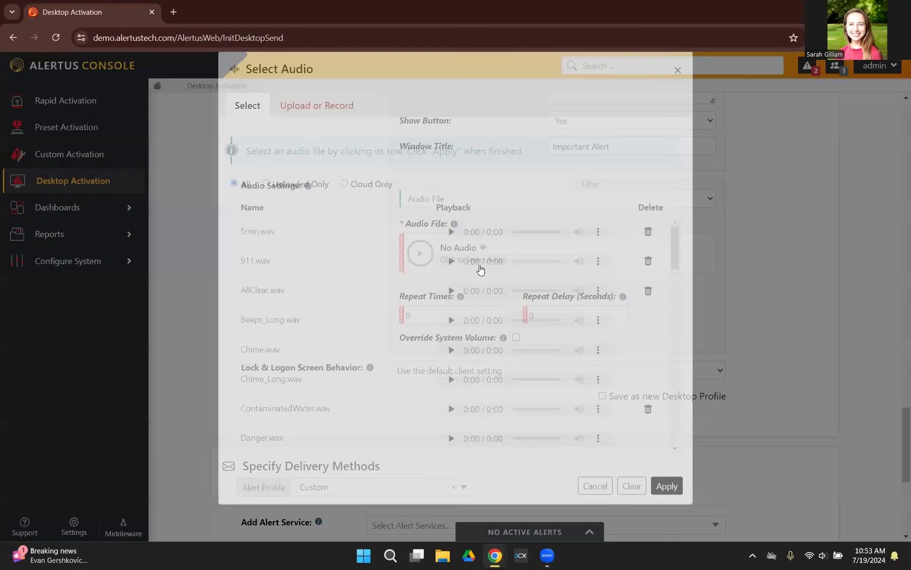
scroll(355, 302, "down", 6)
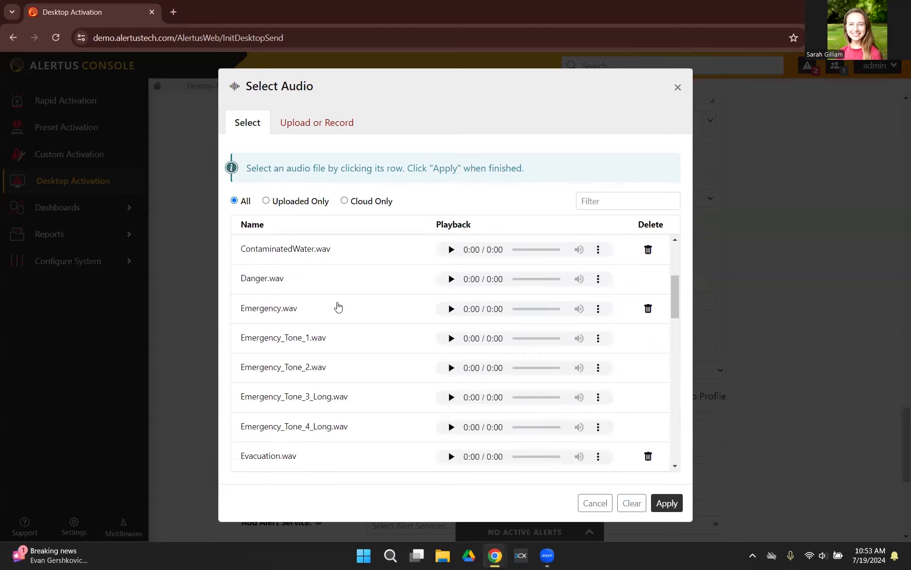
scroll(340, 306, "down", 9)
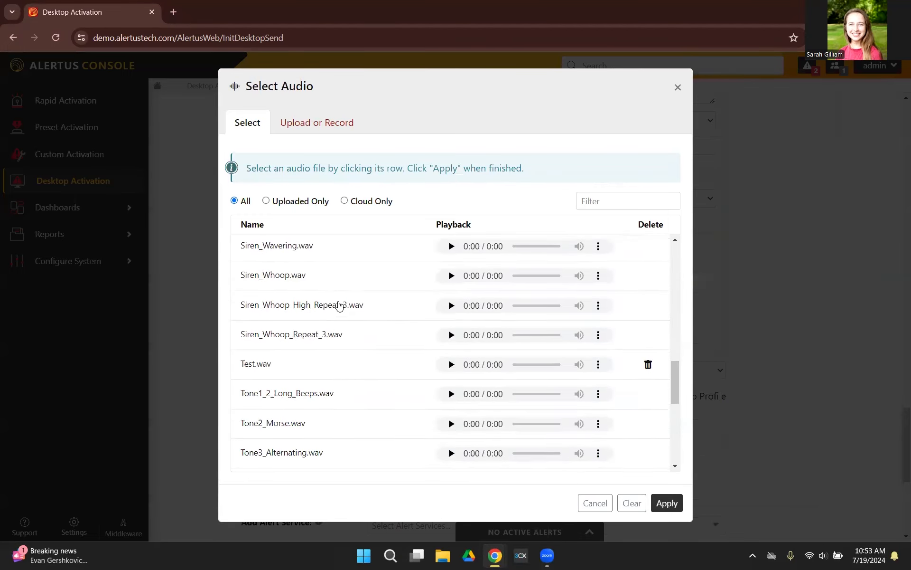
left_click(317, 124)
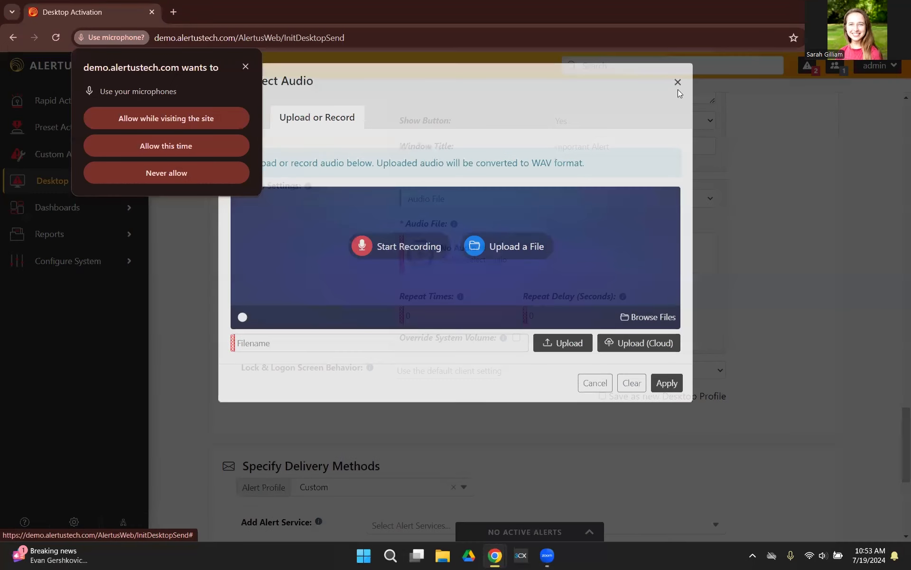
left_click(678, 90)
left_click(245, 66)
- Set the audio type to Text-to-Speech with 2 repeats and a 2-second repeat delay, and enable Override System Volume
left_click(479, 207)
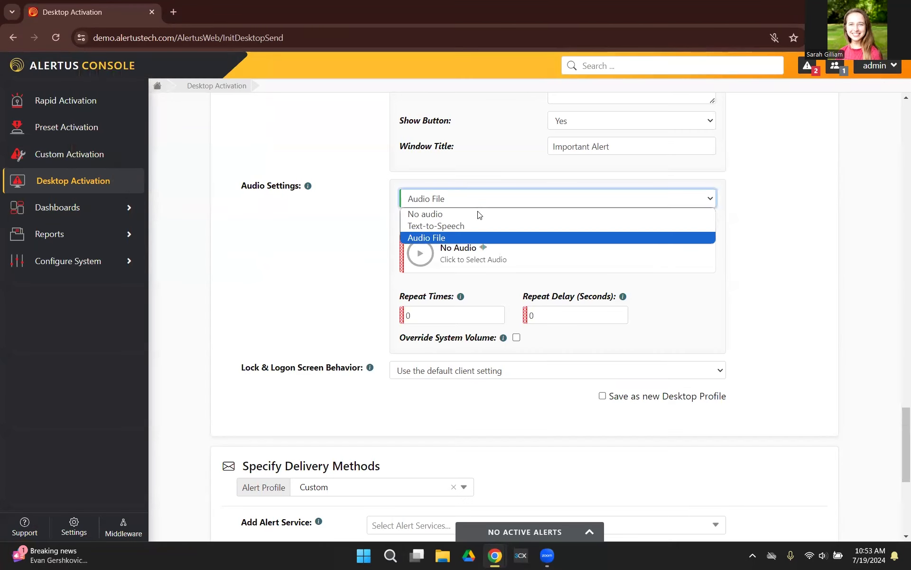
left_click(474, 221)
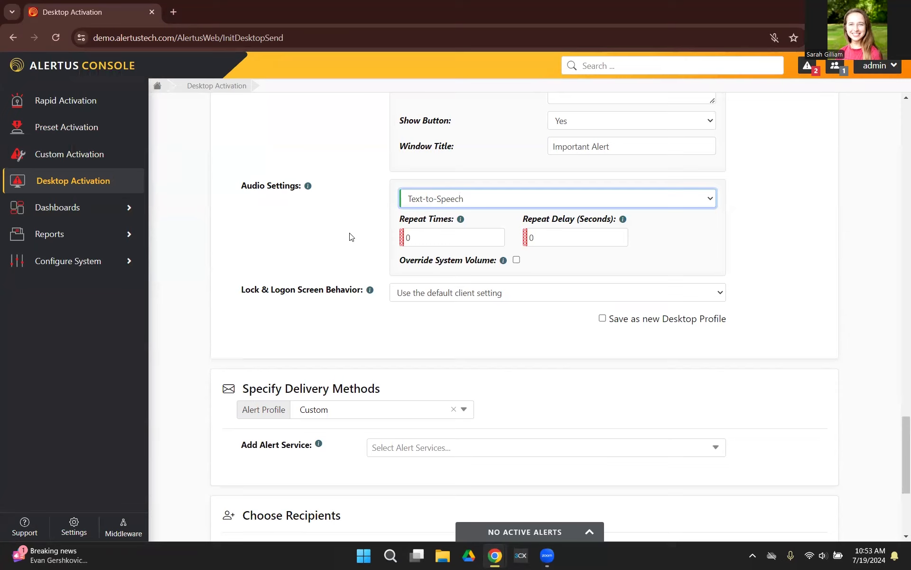
left_click(443, 239)
key("BackSpace")
type("2")
left_click(558, 235)
key("BackSpace")
type("2")
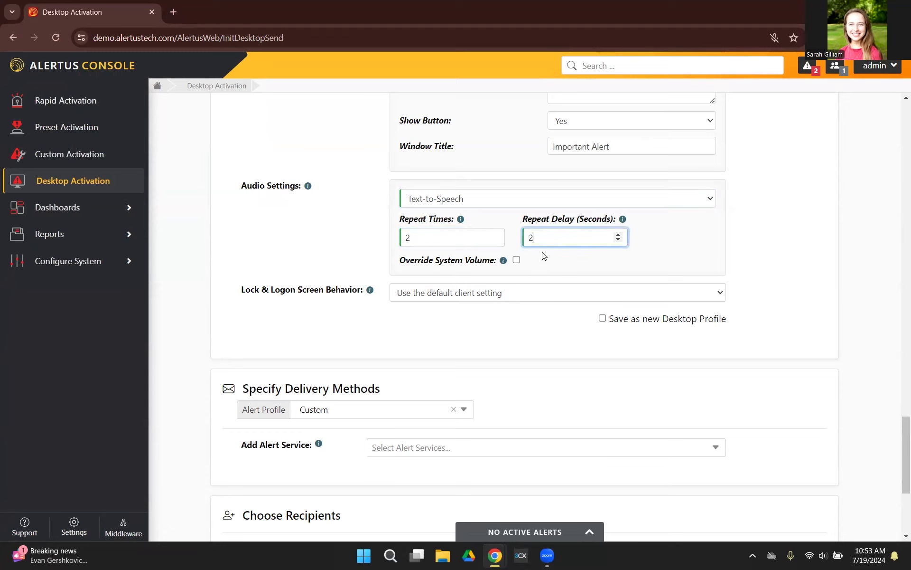
left_click(517, 260)
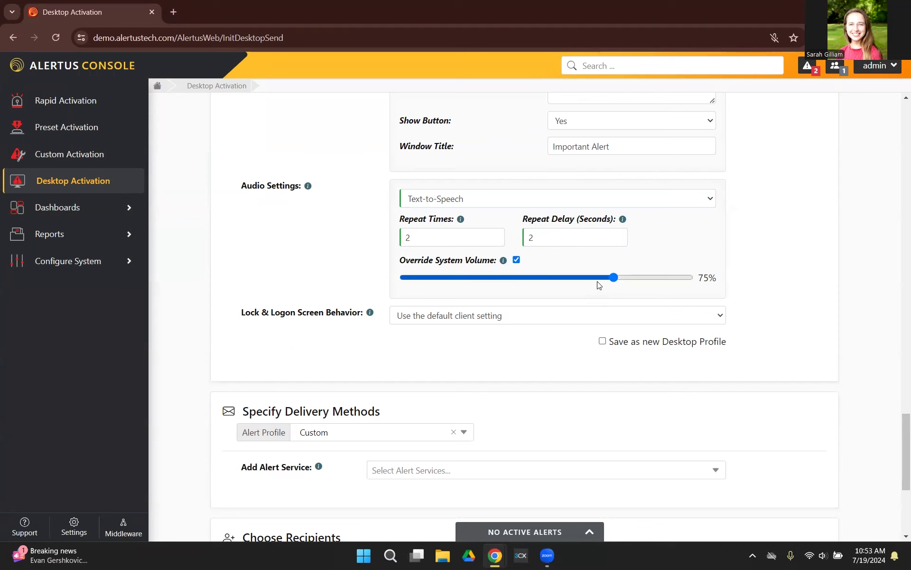
- Review the display and audio settings and the name field offered by the Save as new Desktop Profile option, leaving the option disabled
scroll(311, 238, "down", 1)
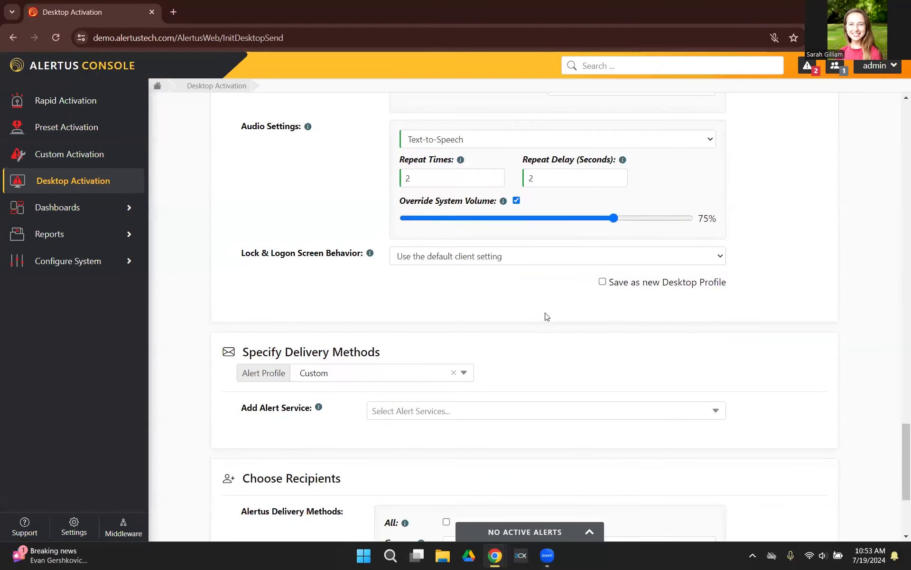
scroll(582, 313, "up", 20)
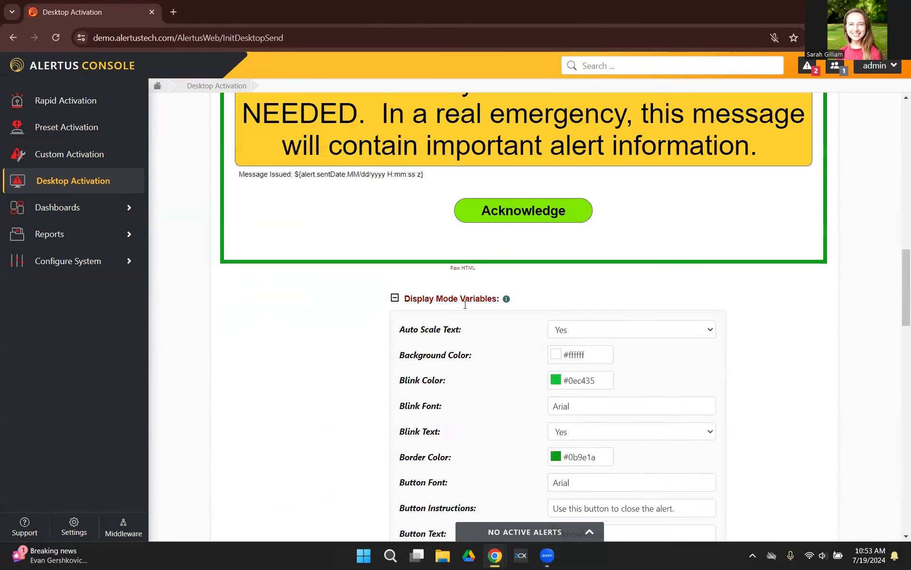
scroll(528, 296, "down", 20)
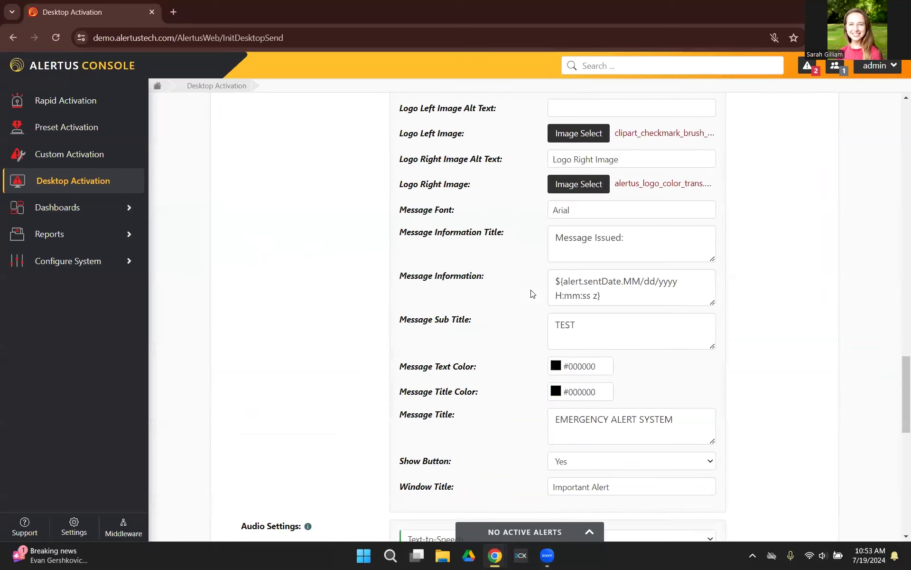
scroll(519, 293, "down", 3)
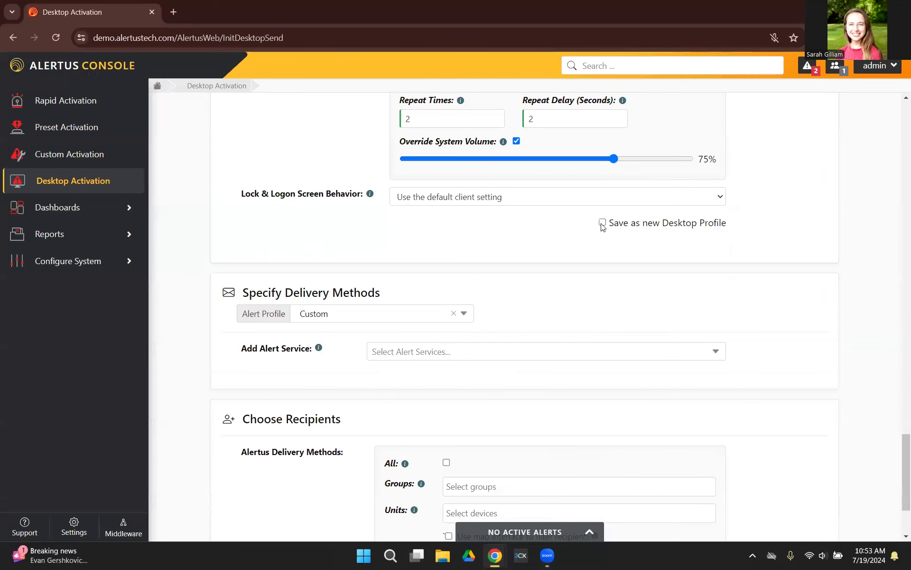
left_click(602, 222)
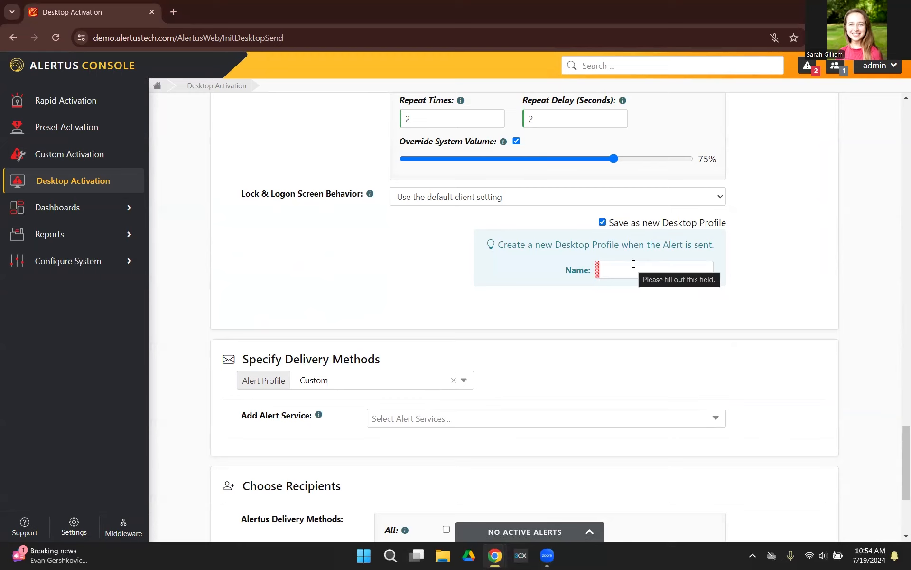
left_click(602, 223)
- Add the Alert Beacon and Training Test Mobile Targeted alert services to the delivery methods
scroll(624, 302, "down", 1)
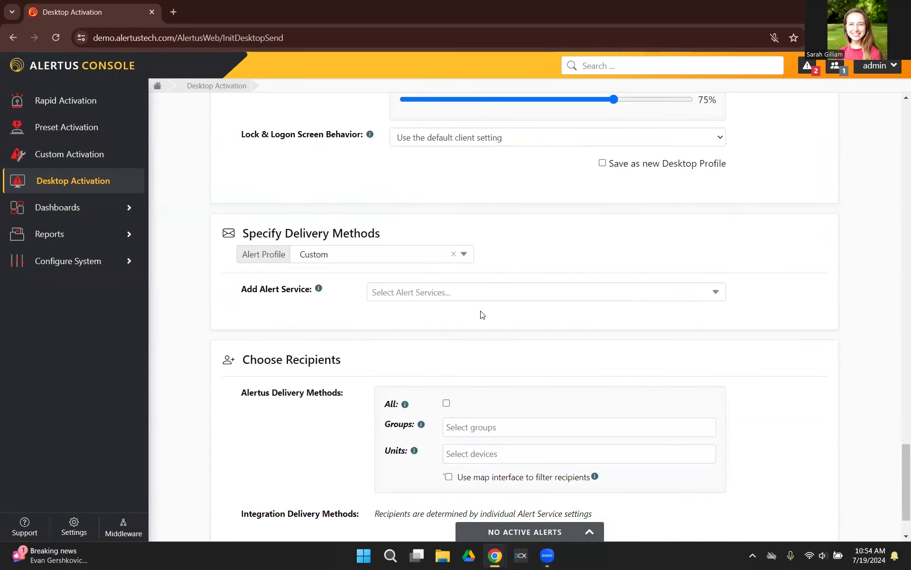
left_click(716, 295)
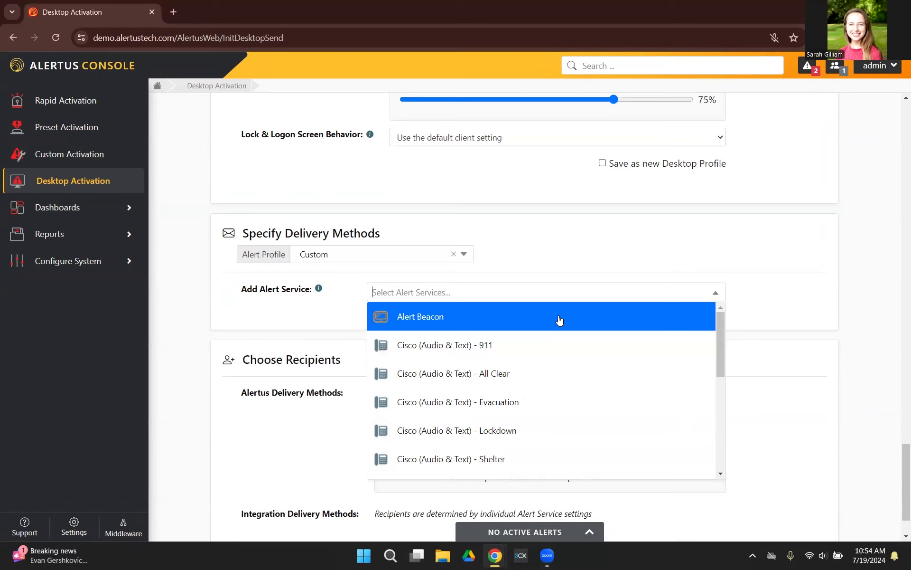
left_click(559, 321)
scroll(558, 328, "down", 5)
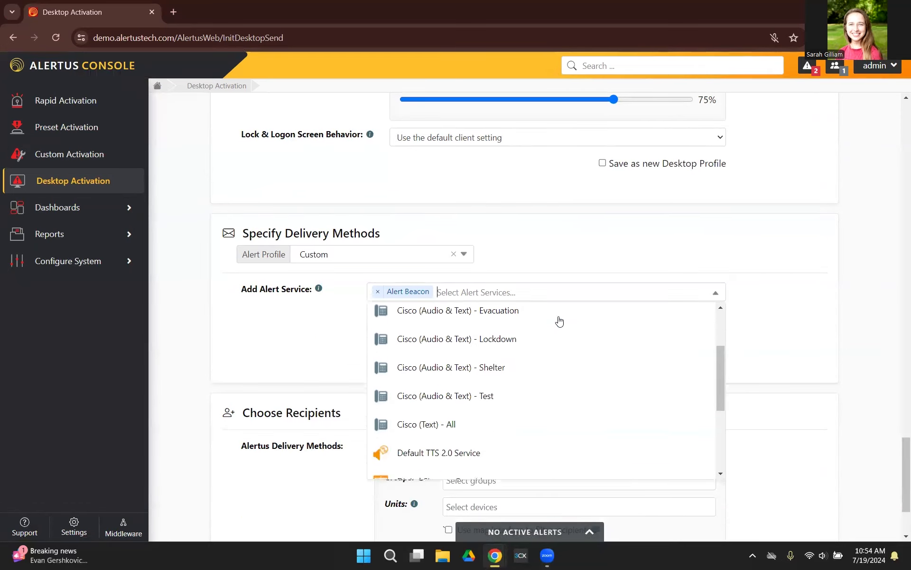
scroll(552, 335, "down", 1)
left_click(537, 435)
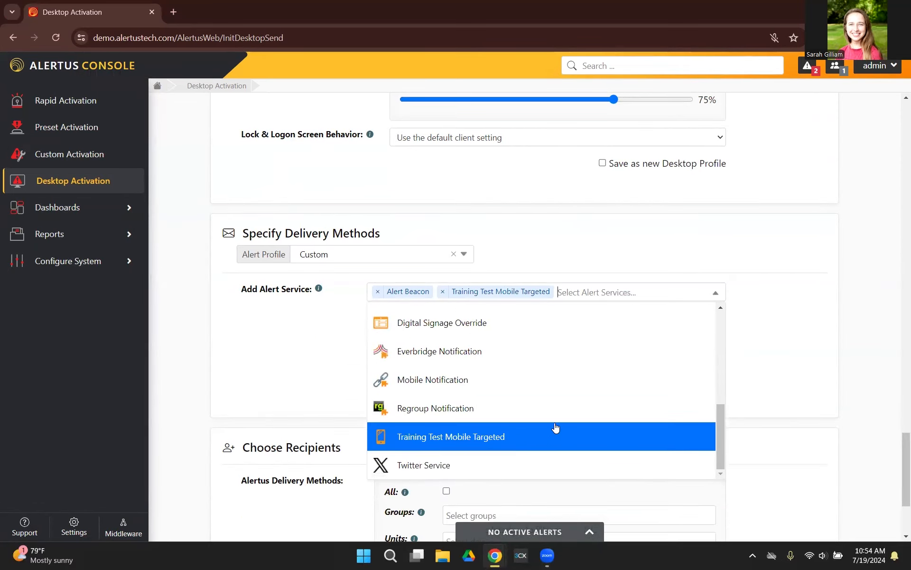
left_click(815, 351)
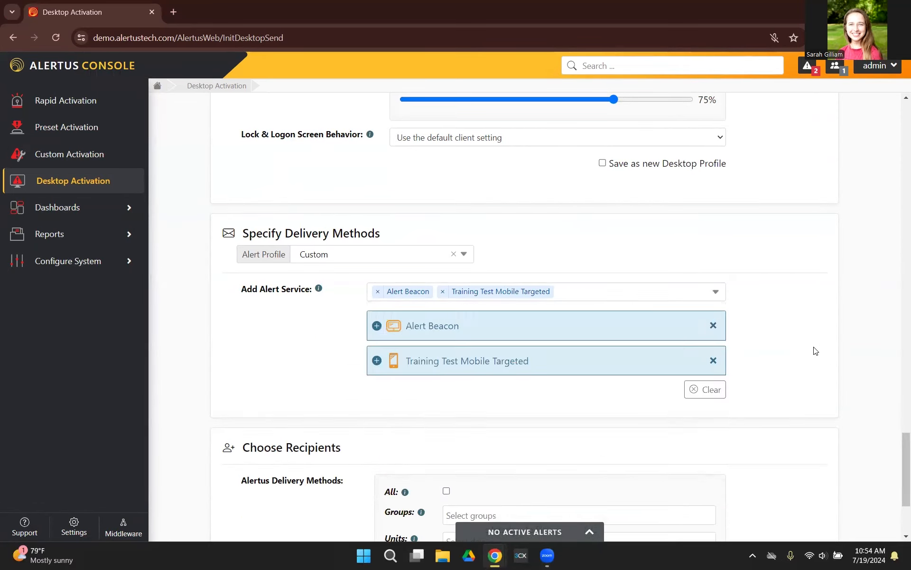
- Set the Alert Beacon's duration to 30 seconds, audible alert intensity to Max and visual alert type to LED Medley #1
left_click(377, 326)
scroll(404, 323, "down", 3)
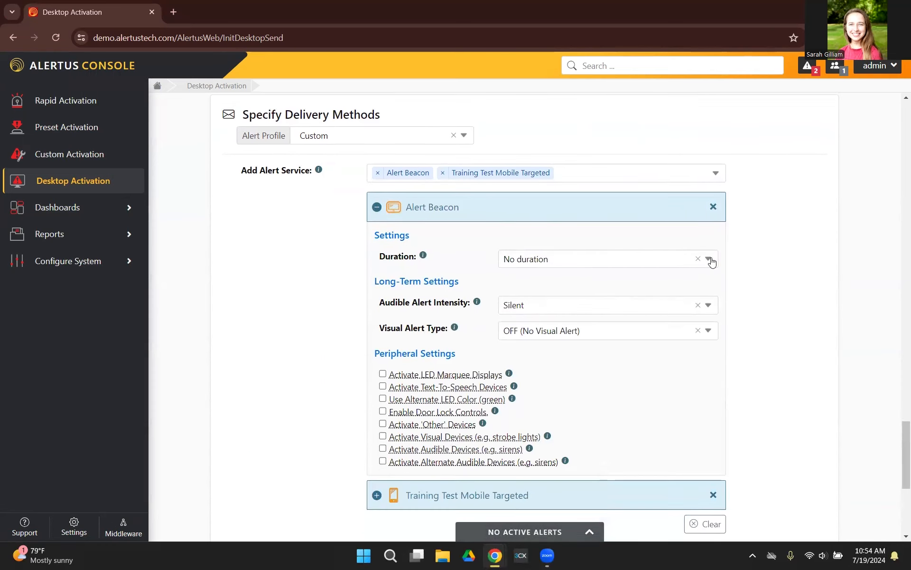
left_click(708, 260)
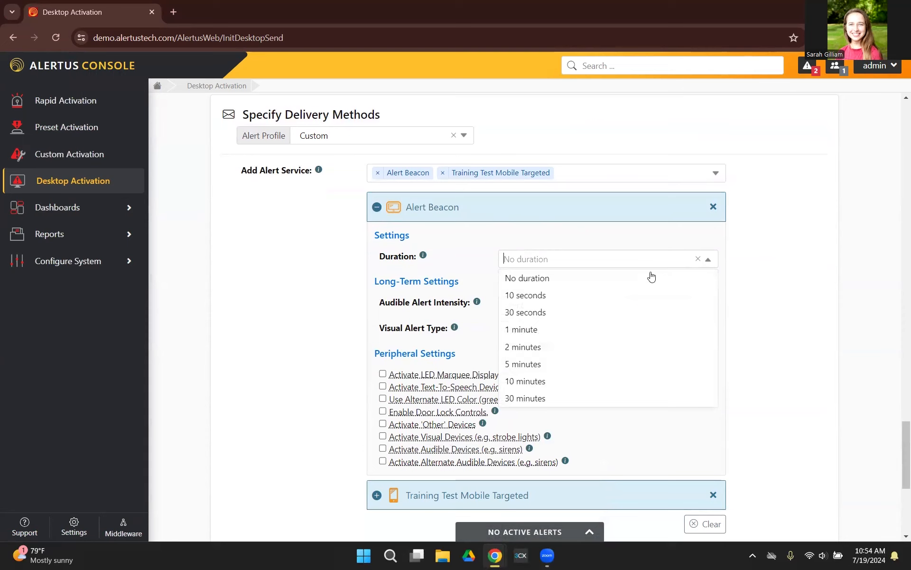
left_click(603, 311)
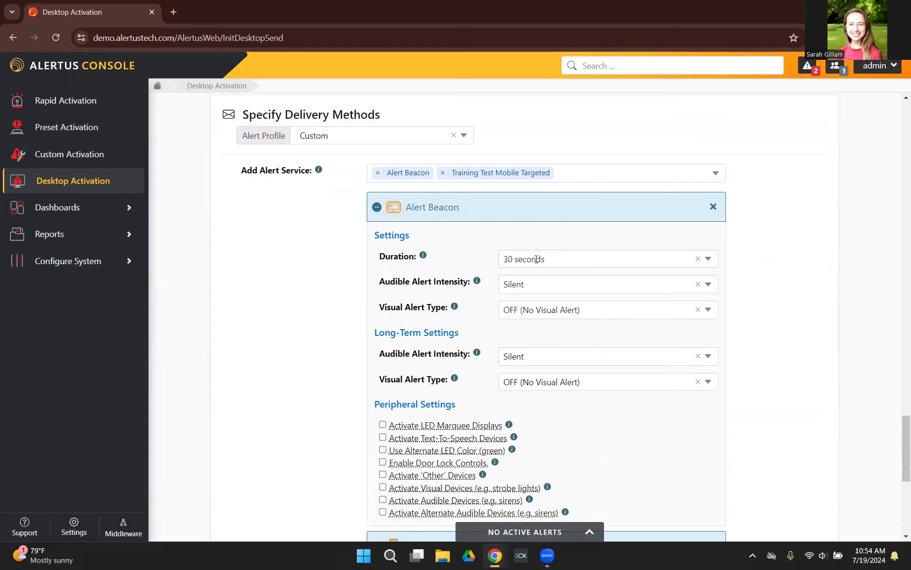
scroll(571, 256, "down", 1)
left_click(570, 224)
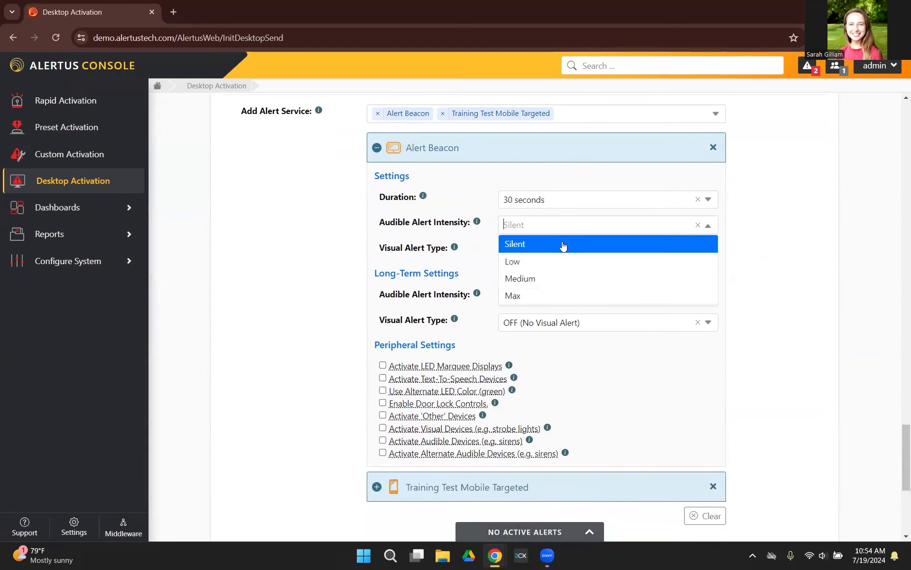
left_click(549, 297)
left_click(546, 301)
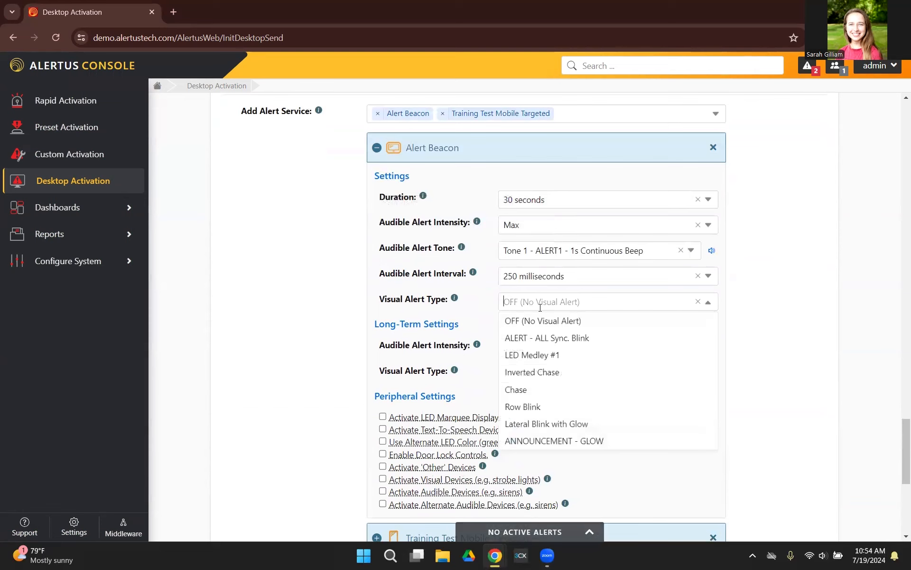
left_click(538, 352)
- Set the Alert Beacon's long-term audible alert intensity to Low and its long-term visual alert type to Row Blink
scroll(442, 307, "down", 2)
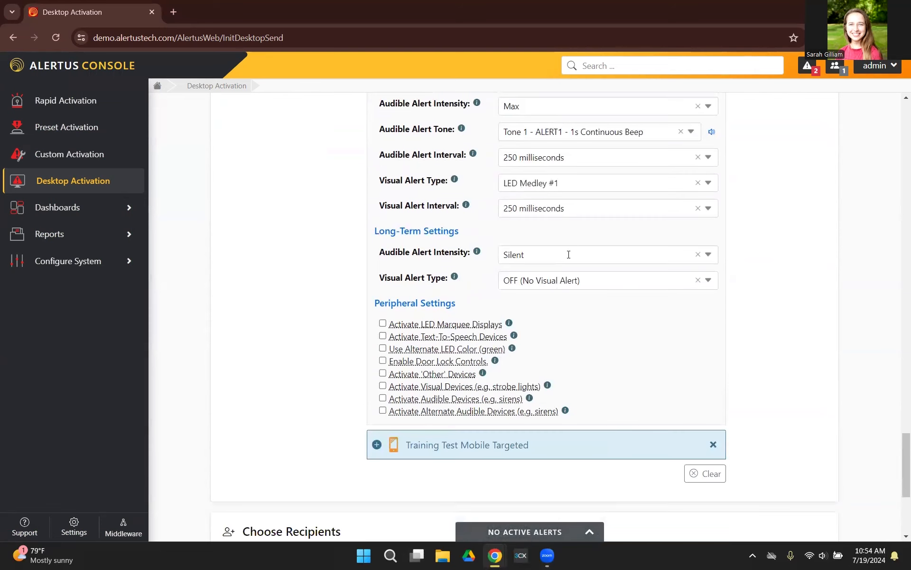
left_click(569, 254)
left_click(541, 297)
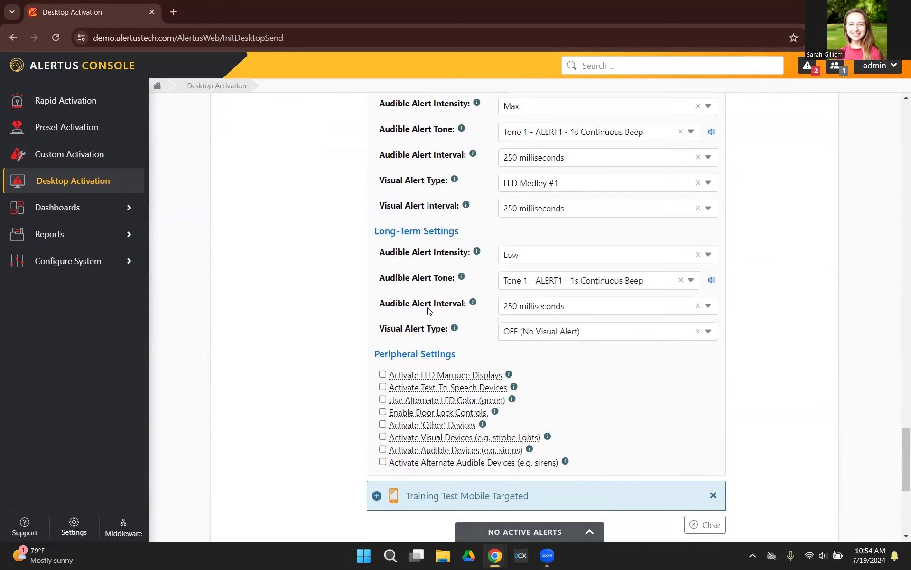
scroll(430, 311, "down", 1)
left_click(539, 272)
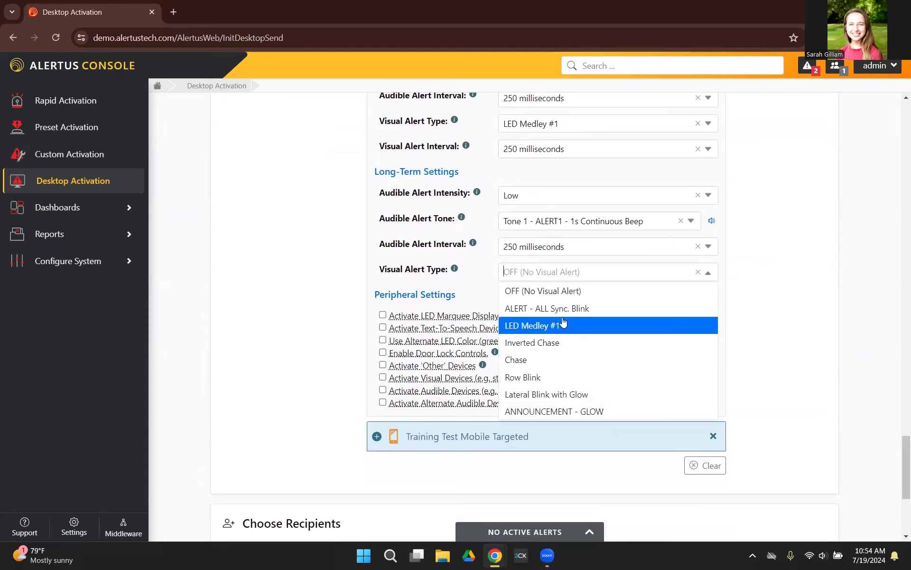
left_click(576, 377)
- Activate LED marquee displays, text-to-speech devices and the alternate green LED color for the Alert Beacon, and collapse its settings
scroll(657, 350, "down", 1)
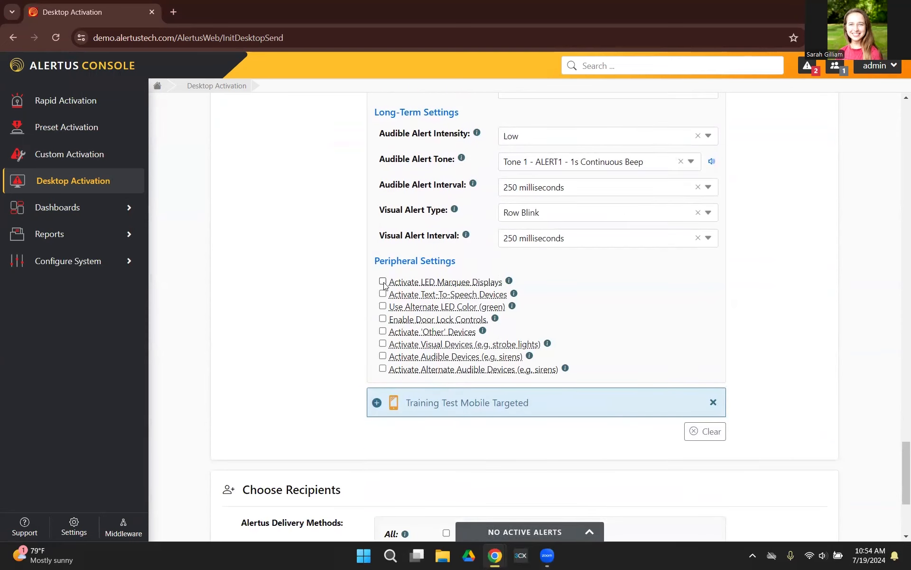
left_click(383, 307)
scroll(285, 323, "up", 7)
left_click(376, 265)
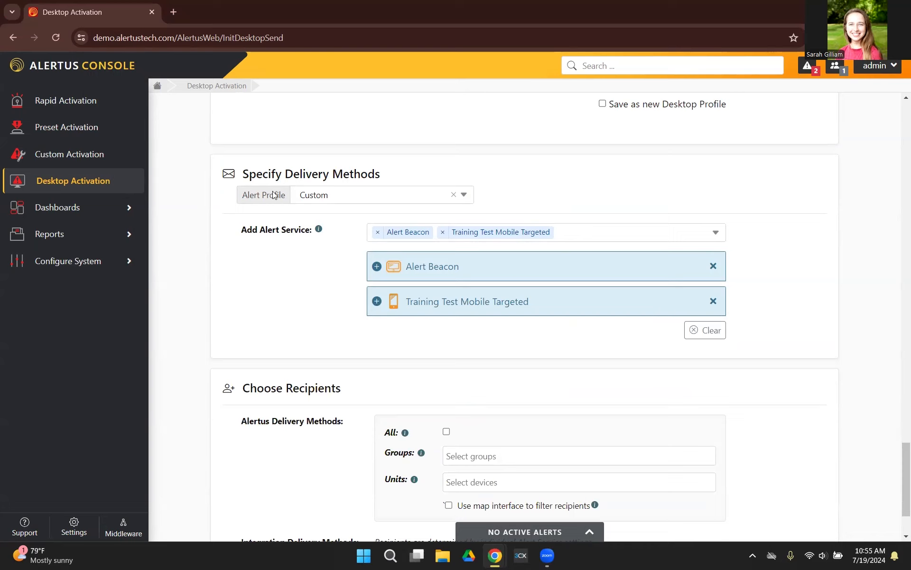
- Set the delivery methods' alert profile to System Test and check the desktop alert's display against it
left_click(464, 198)
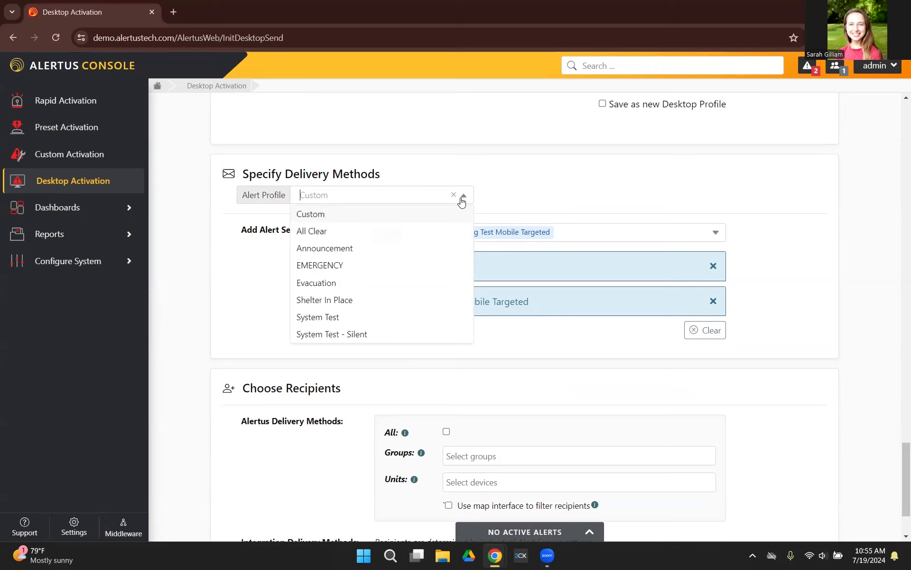
left_click(369, 323)
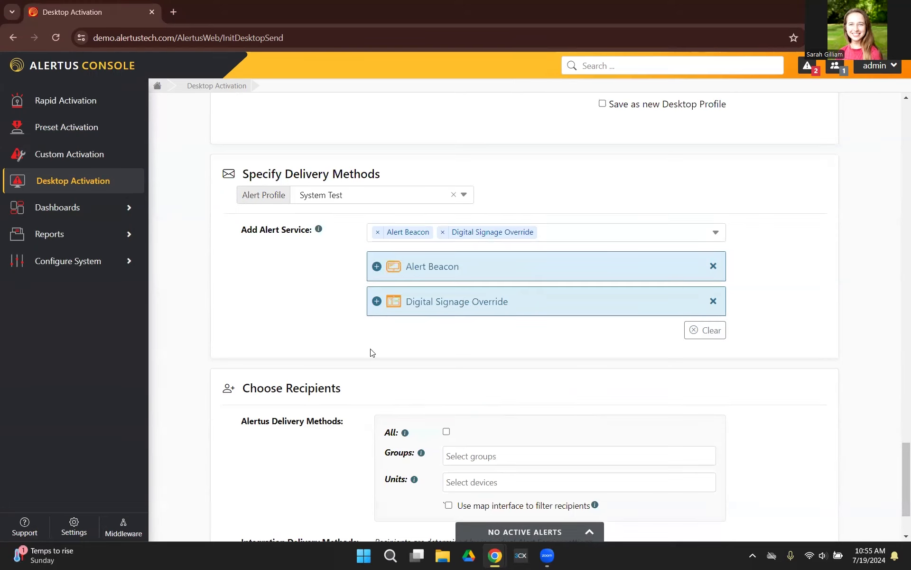
scroll(438, 346, "up", 20)
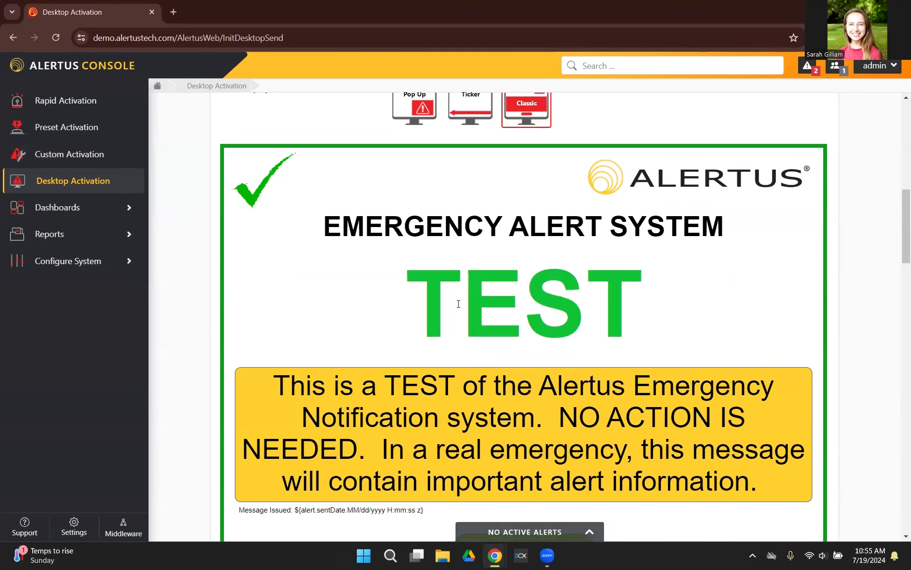
scroll(459, 307, "down", 15)
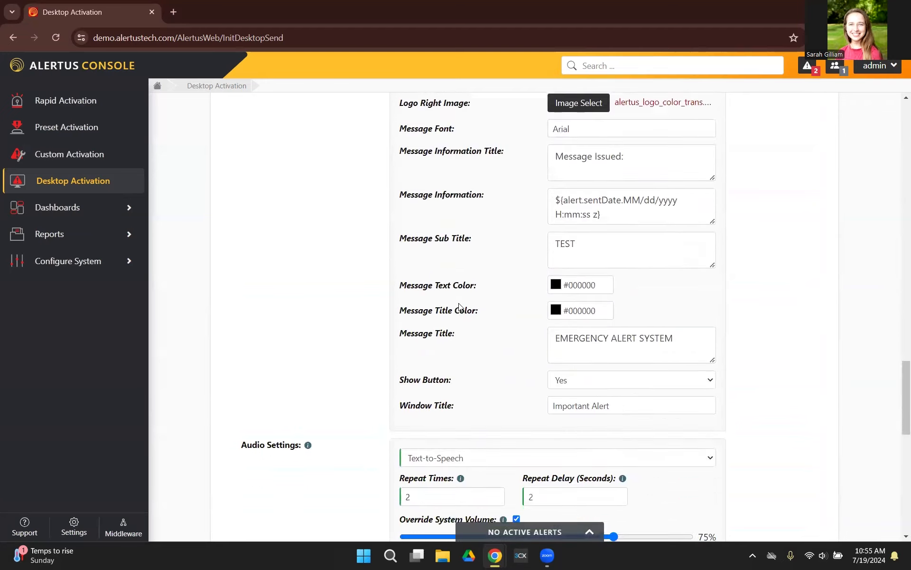
scroll(460, 307, "down", 10)
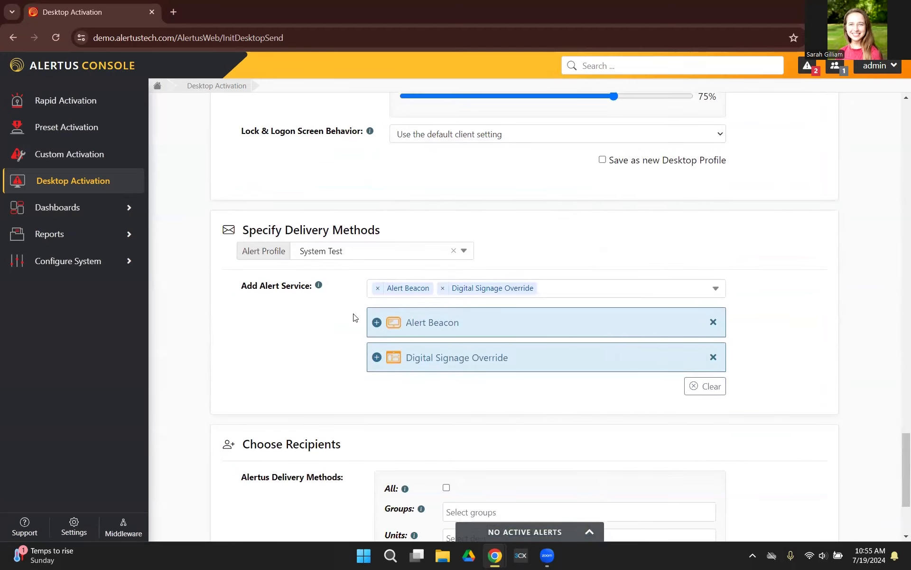
- Try targeting all recipients and then a single online desktop unit, clearing each selection
scroll(352, 317, "down", 3)
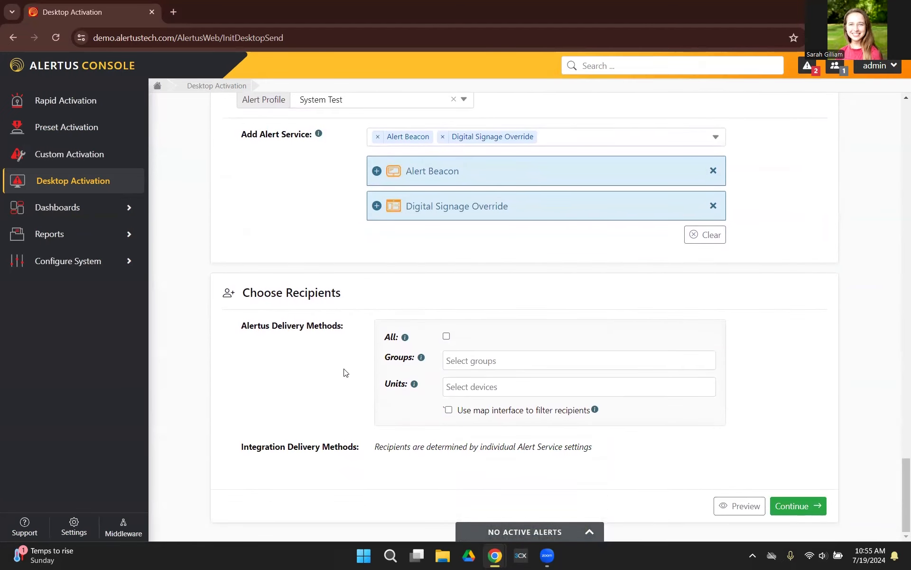
left_click(446, 336)
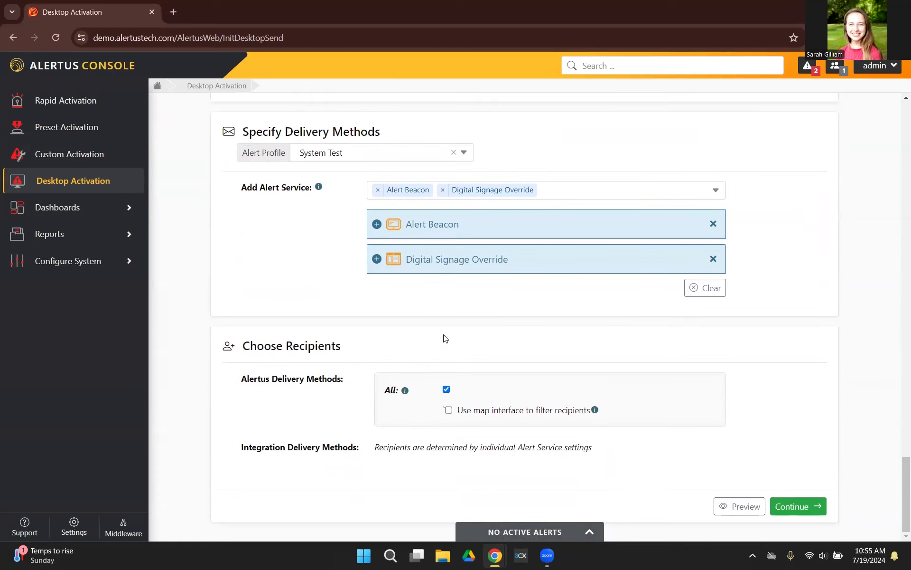
left_click(446, 389)
left_click(499, 388)
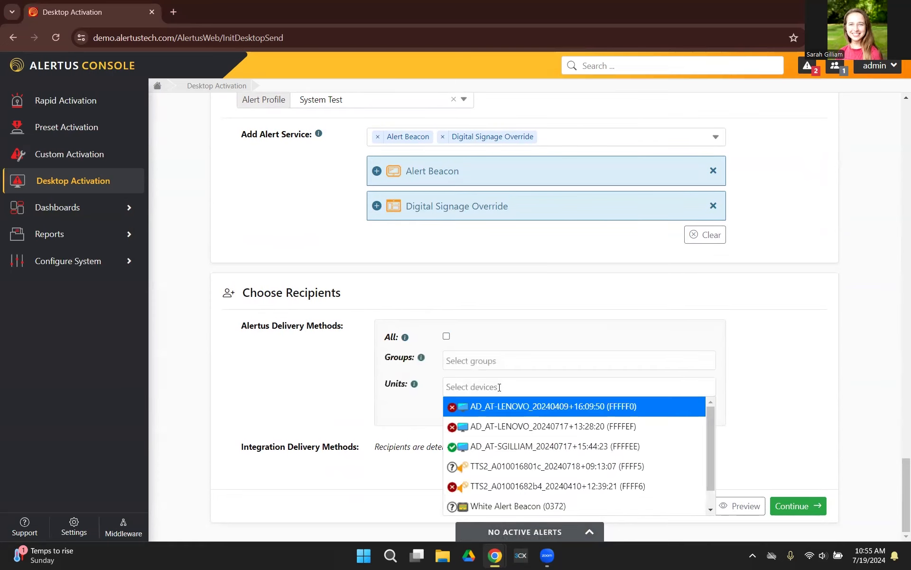
left_click(522, 446)
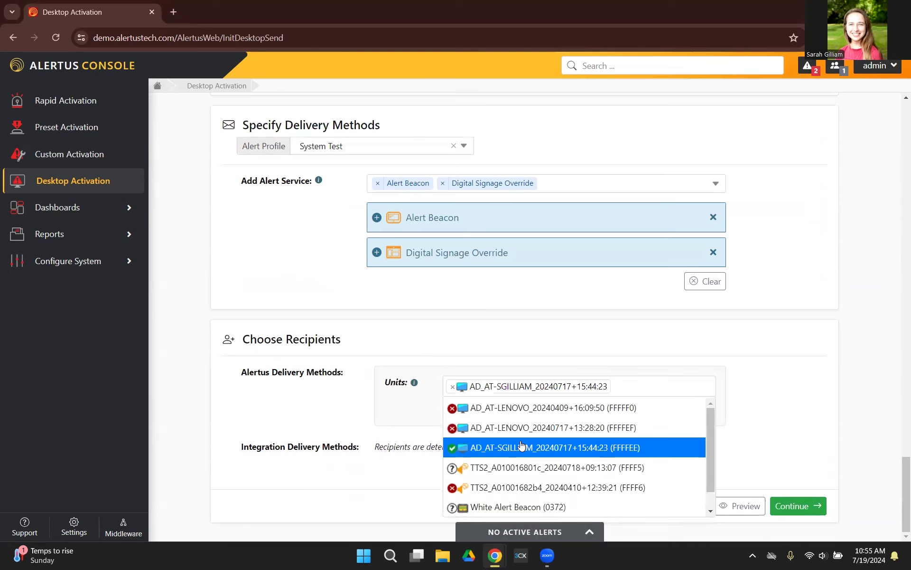
left_click(452, 386)
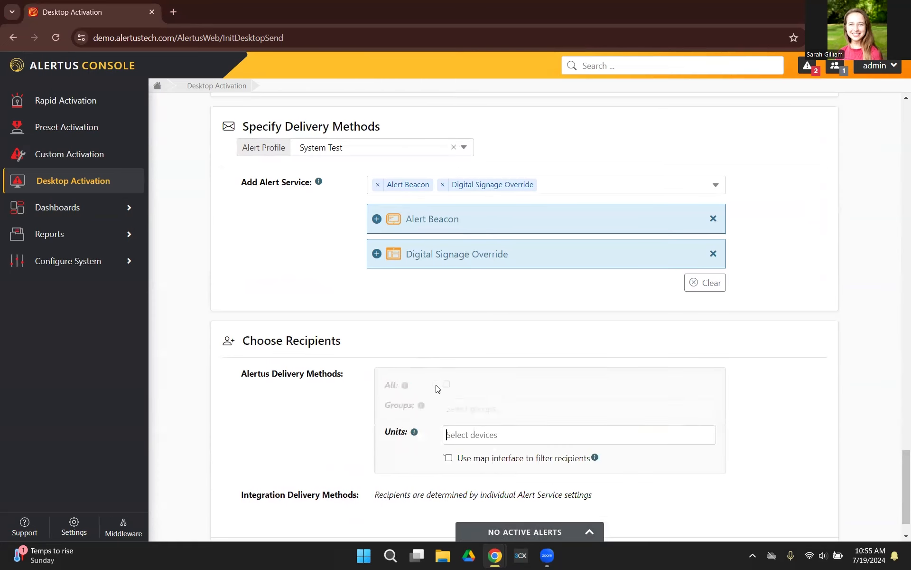
- Select the personally named test group as the recipient group, and preview the desktop alert
left_click(501, 410)
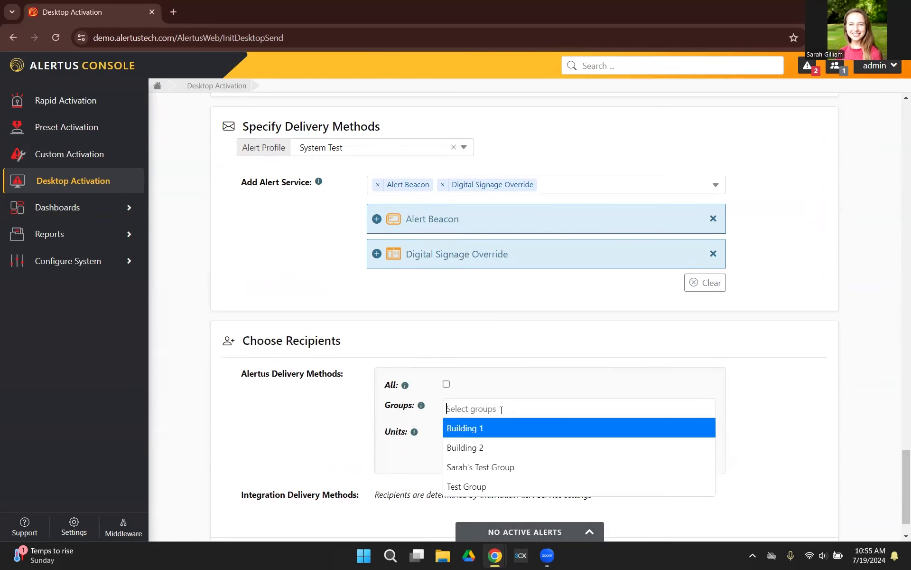
left_click(501, 470)
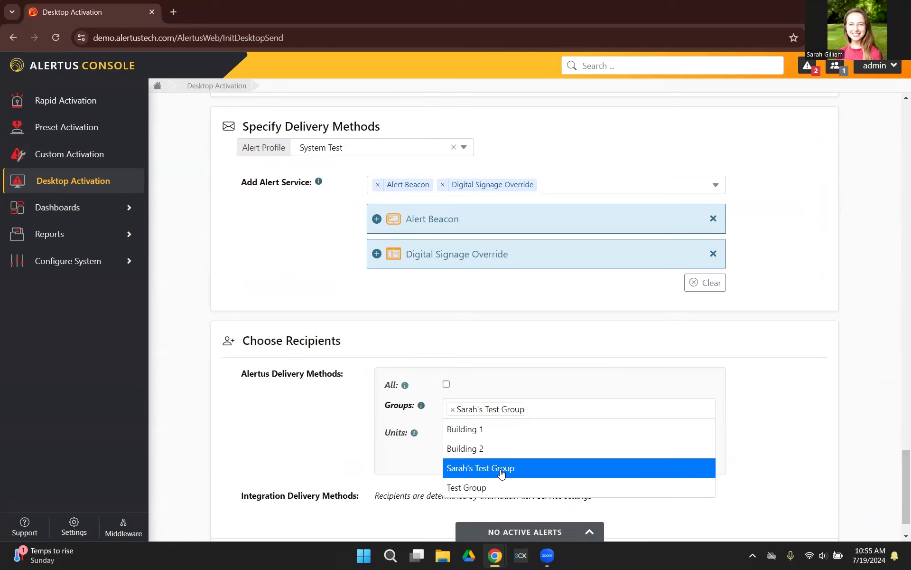
left_click(745, 402)
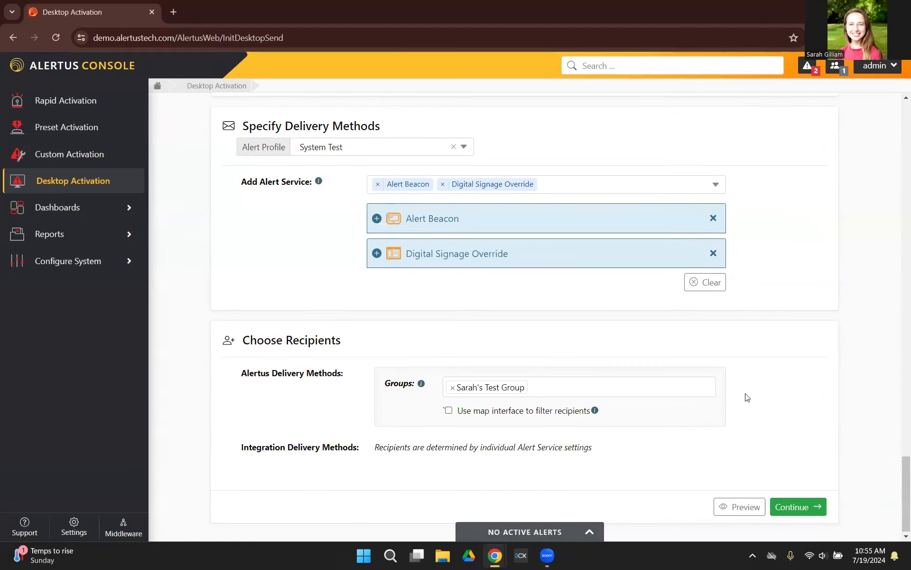
left_click(729, 505)
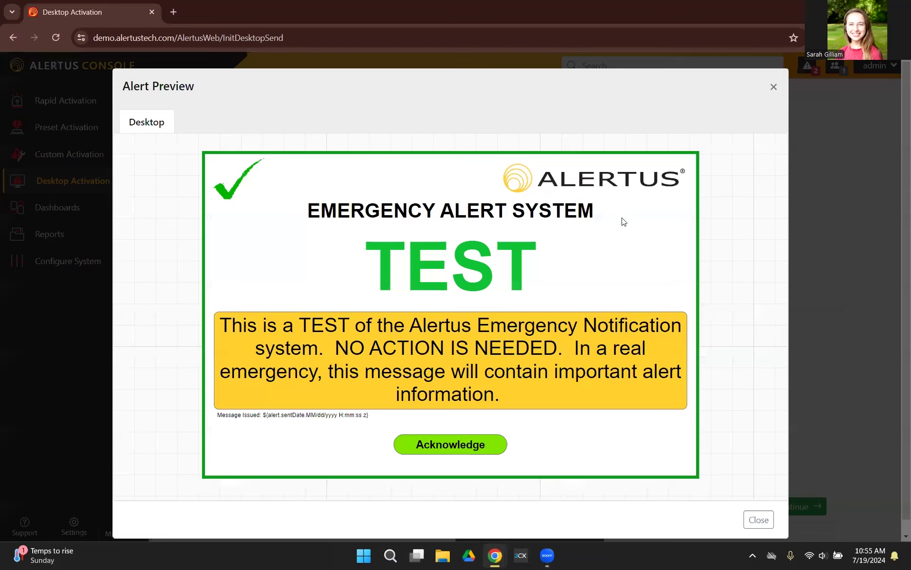
left_click(774, 87)
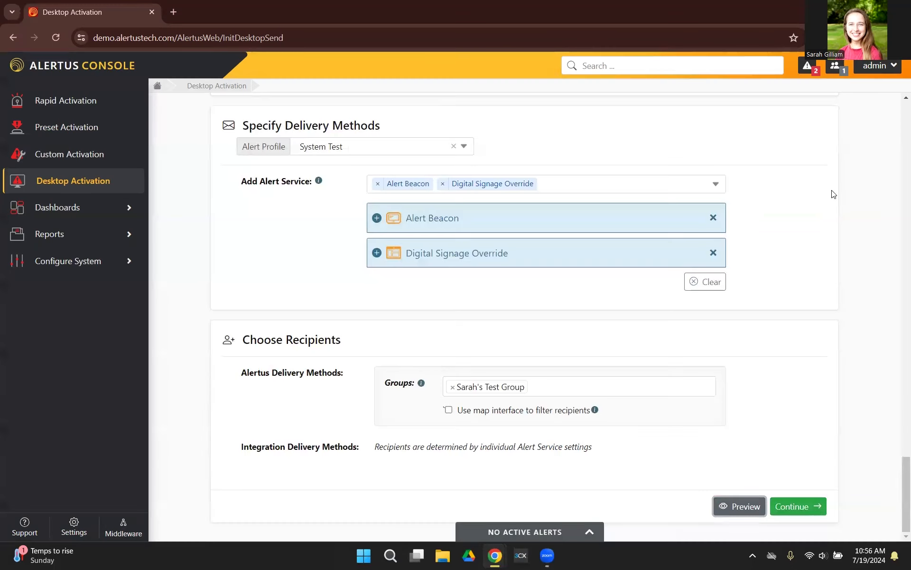
- Send the test desktop alert after verifying its details and recipient devices, and acknowledge the full-screen alert
left_click(802, 506)
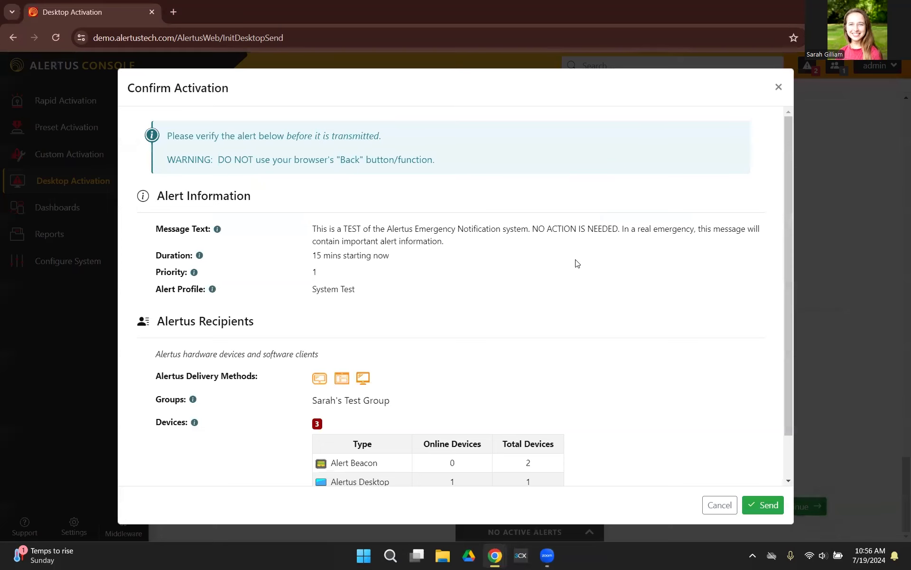
scroll(480, 219, "down", 1)
scroll(516, 282, "up", 1)
scroll(541, 384, "down", 1)
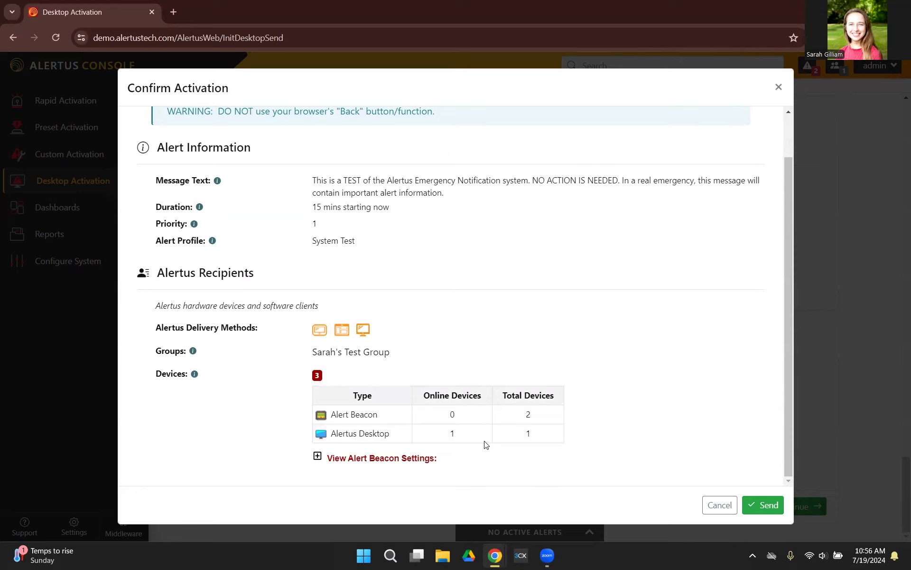
left_click(770, 505)
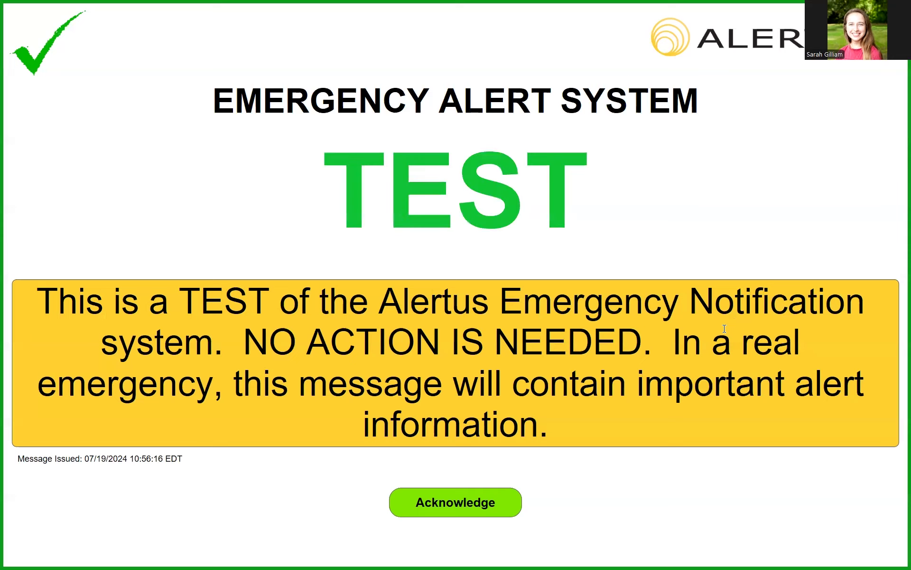
left_click(484, 504)
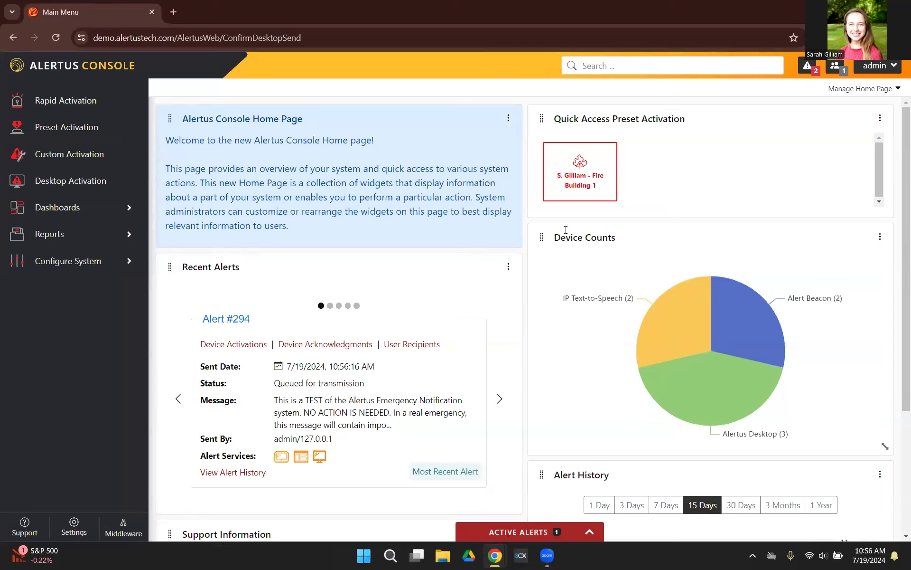
- Cancel the active test alert, confirm its cancellation, and collapse the list of active alerts
left_click(573, 533)
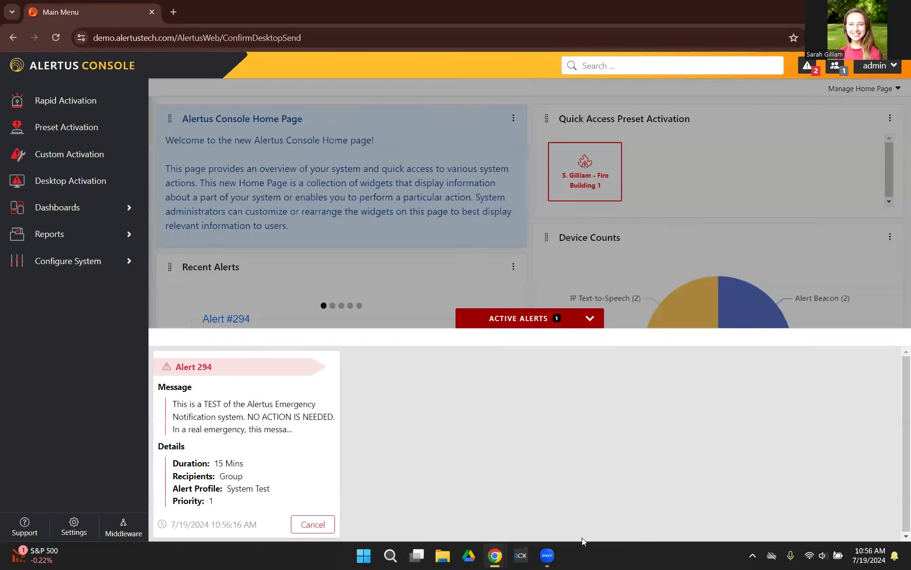
left_click(322, 524)
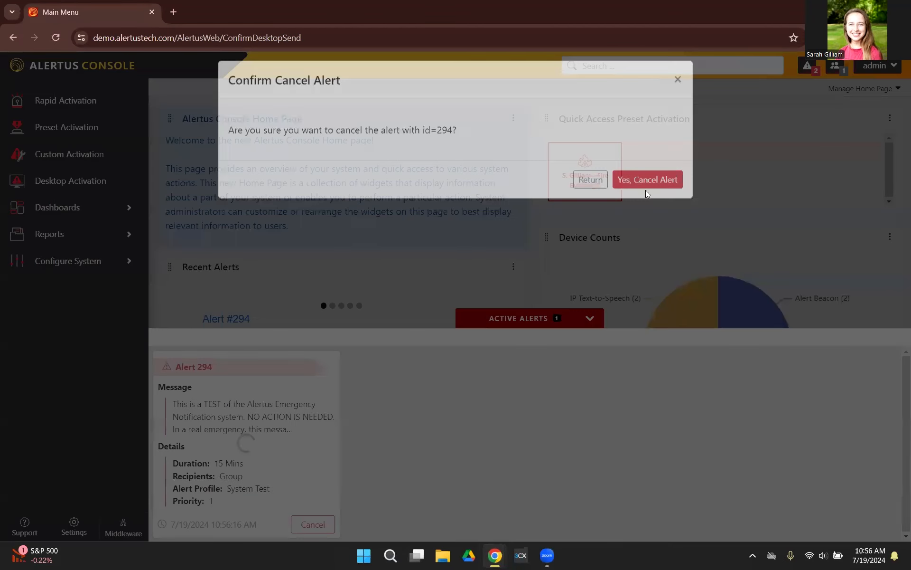
left_click(646, 185)
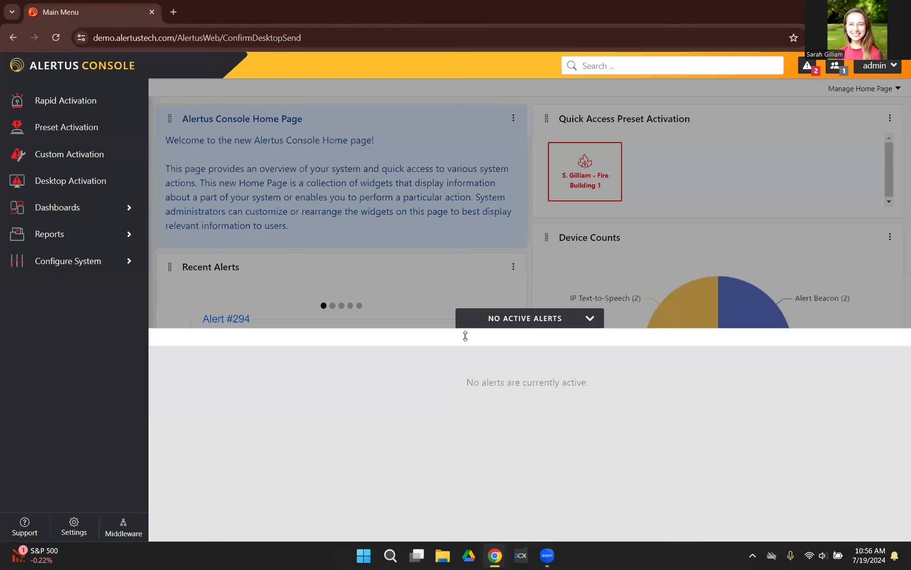
left_click(572, 323)
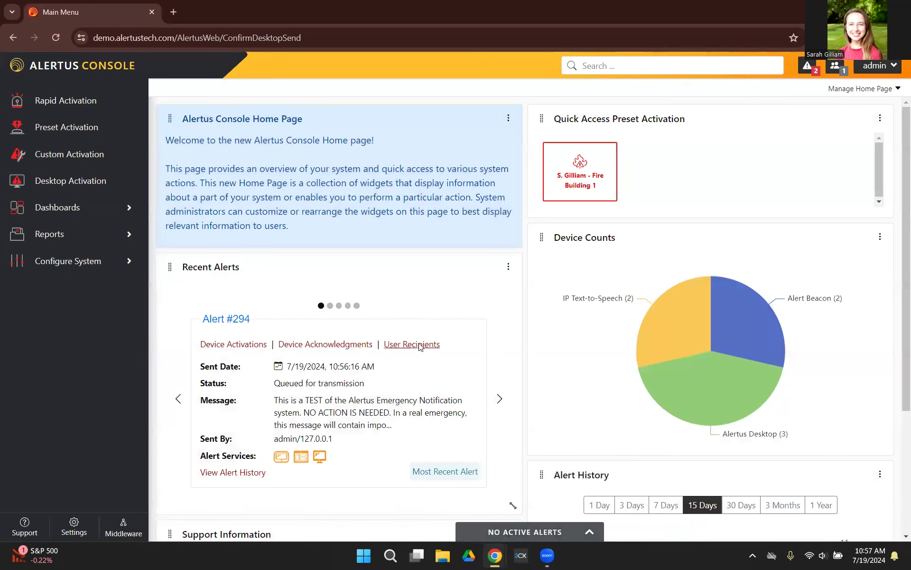
- Open a new desktop activation and review its message, desktop settings and delivery method sections
left_click(81, 183)
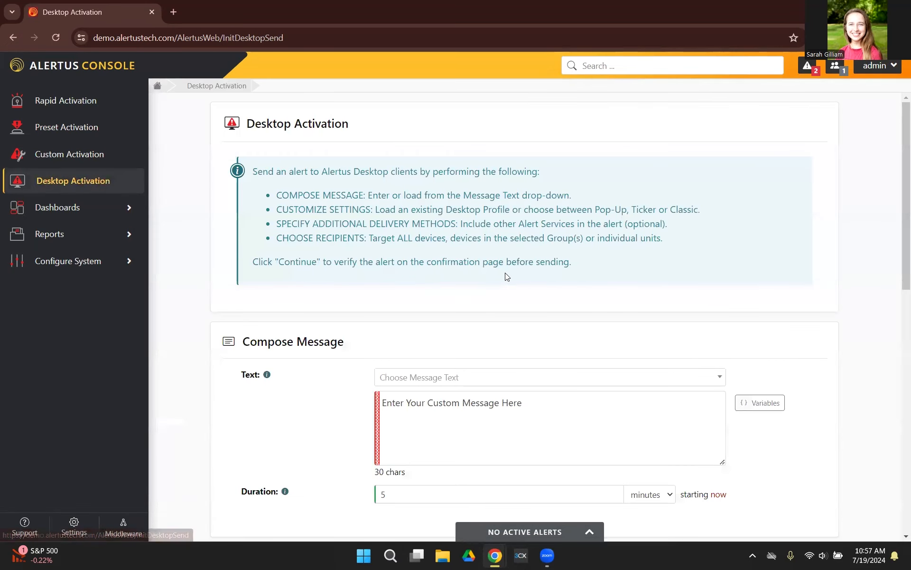
scroll(507, 277, "down", 1)
scroll(507, 276, "down", 5)
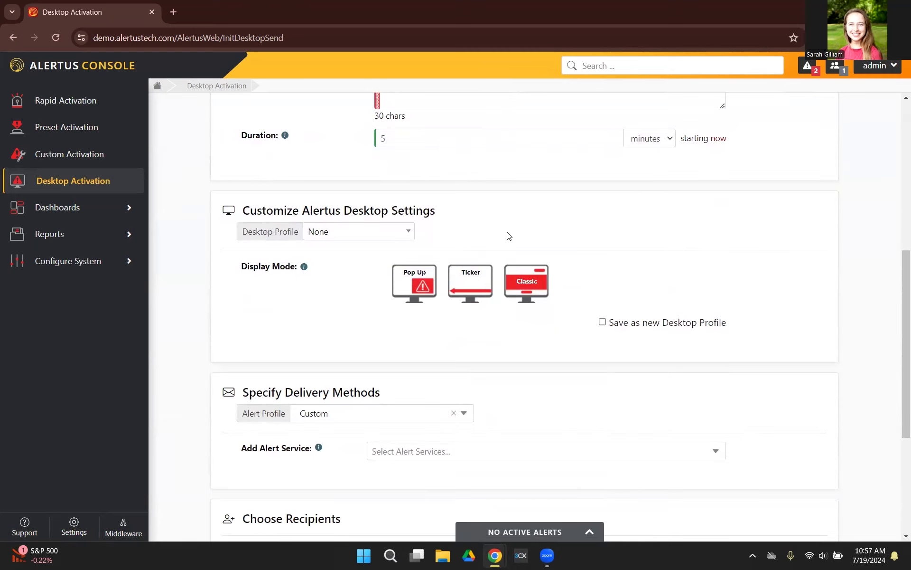
scroll(508, 236, "up", 6)
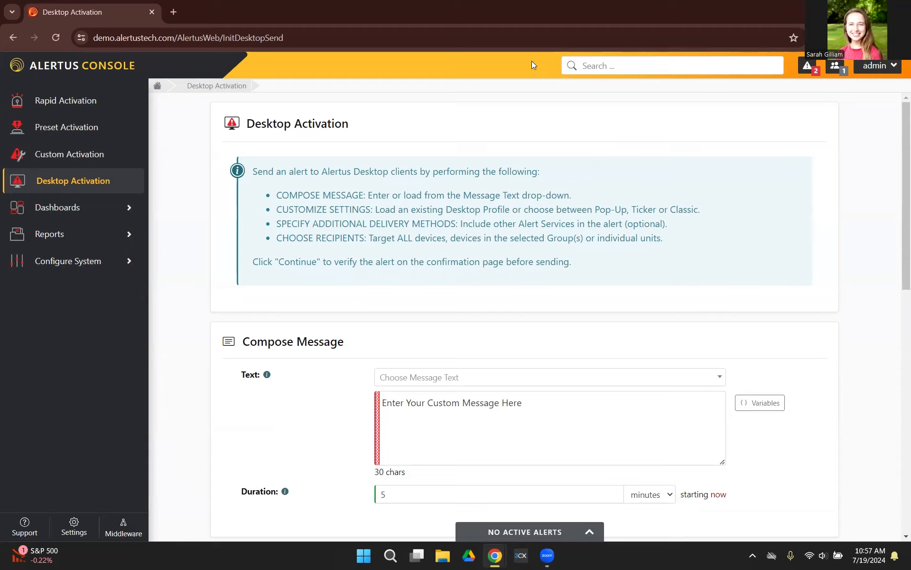
left_click(549, 19)
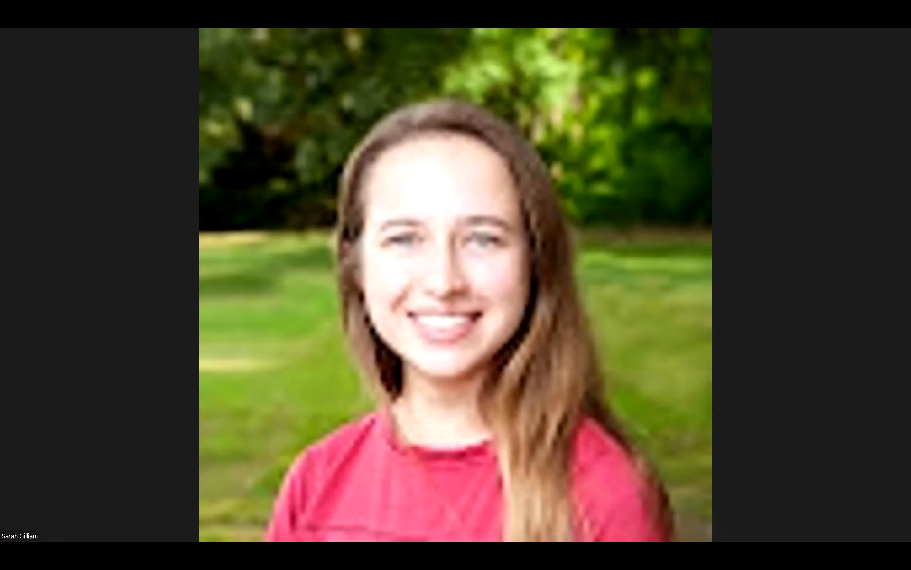